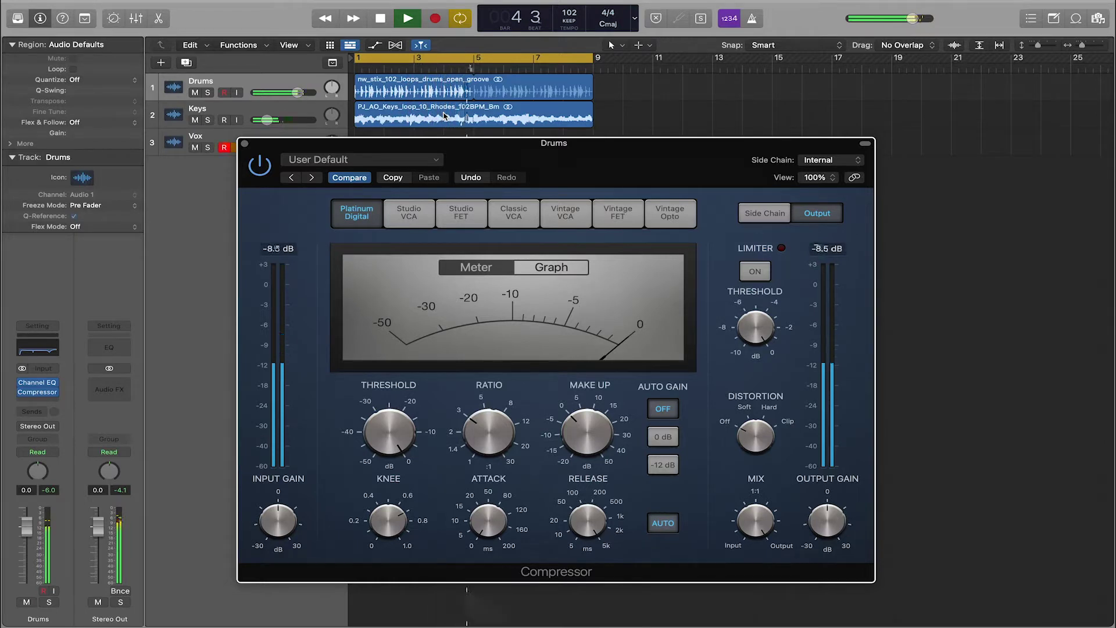
Step: Play and stop the loop several times to check the drum signal on the compressor's input gain meter
key("space")
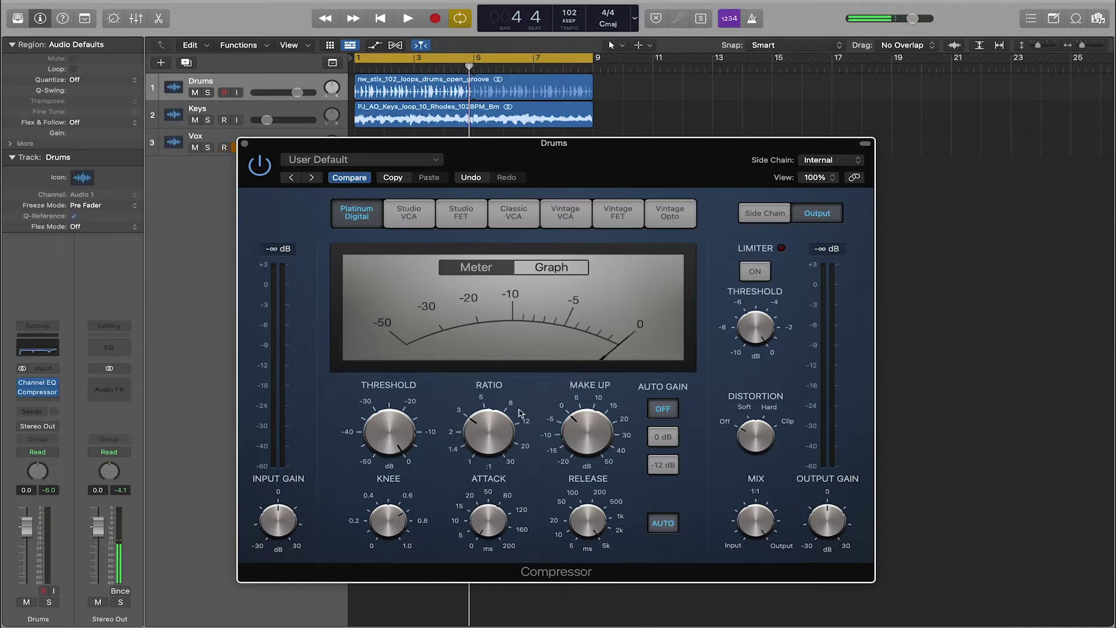
mouse_move(461, 423)
key("space")
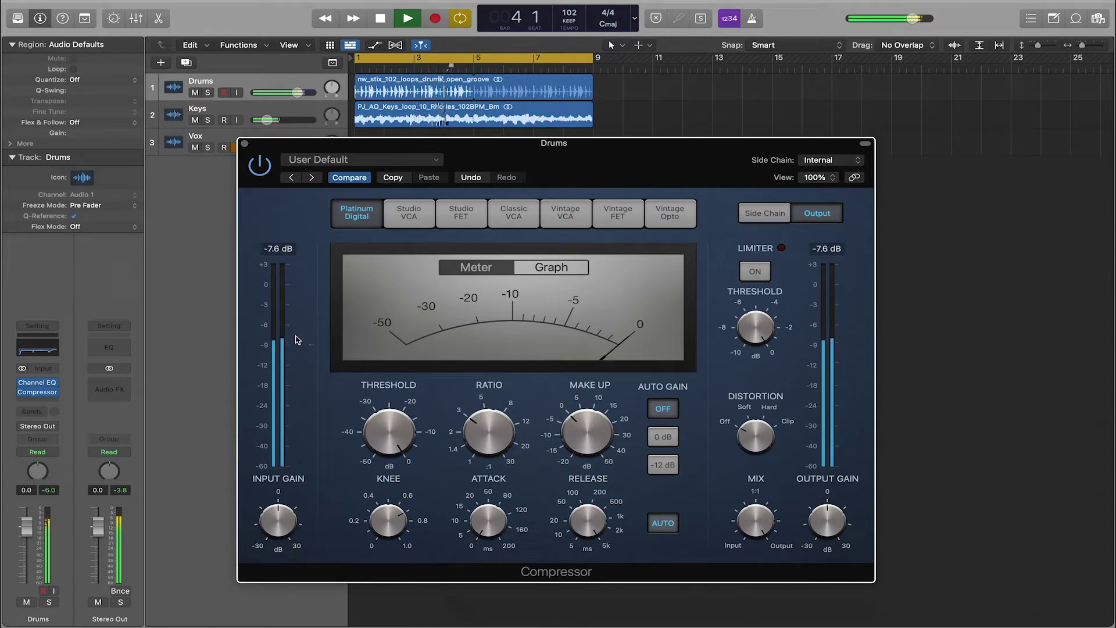
key("space")
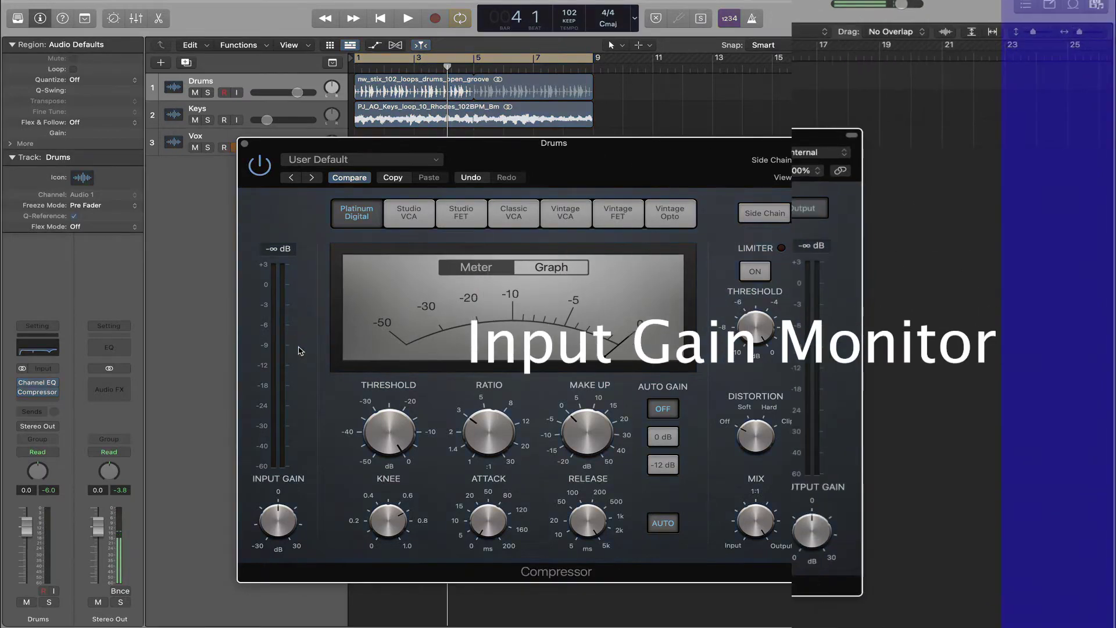
mouse_move(270, 487)
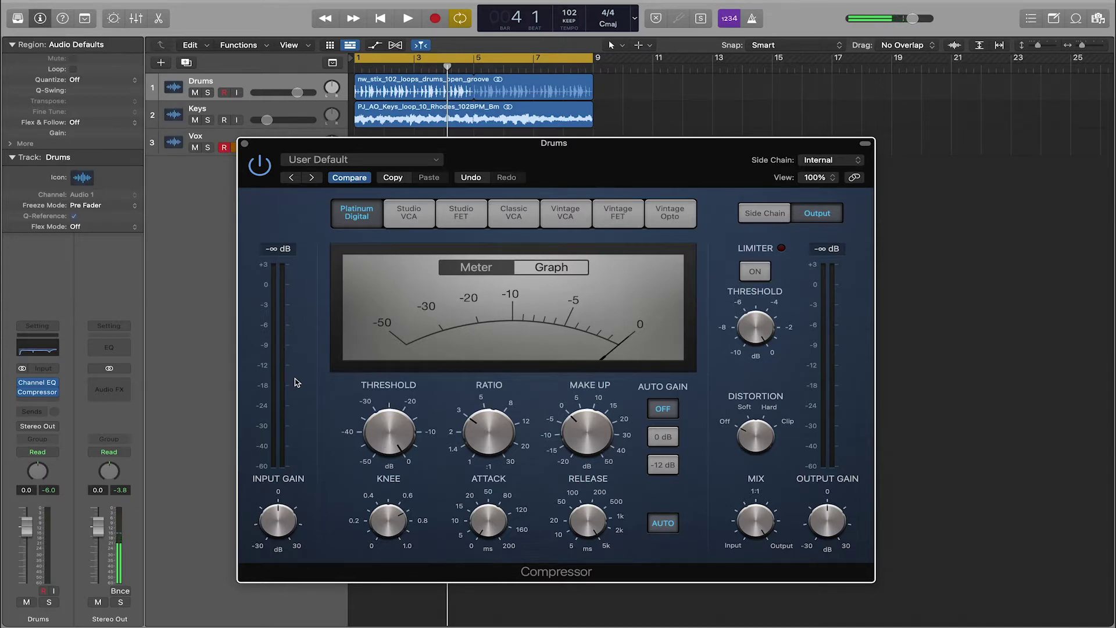
key("space")
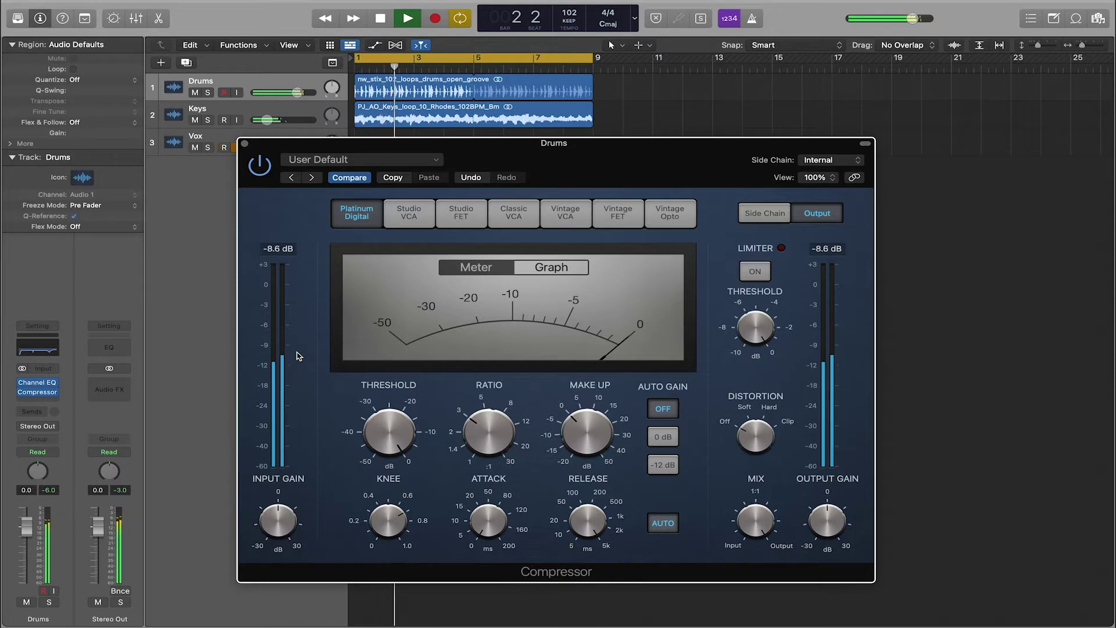
key("space")
Step: Lower the compressor's input gain to about -15.5 dB during playback, raise it again and reset it to 0 dB
mouse_move(274, 521)
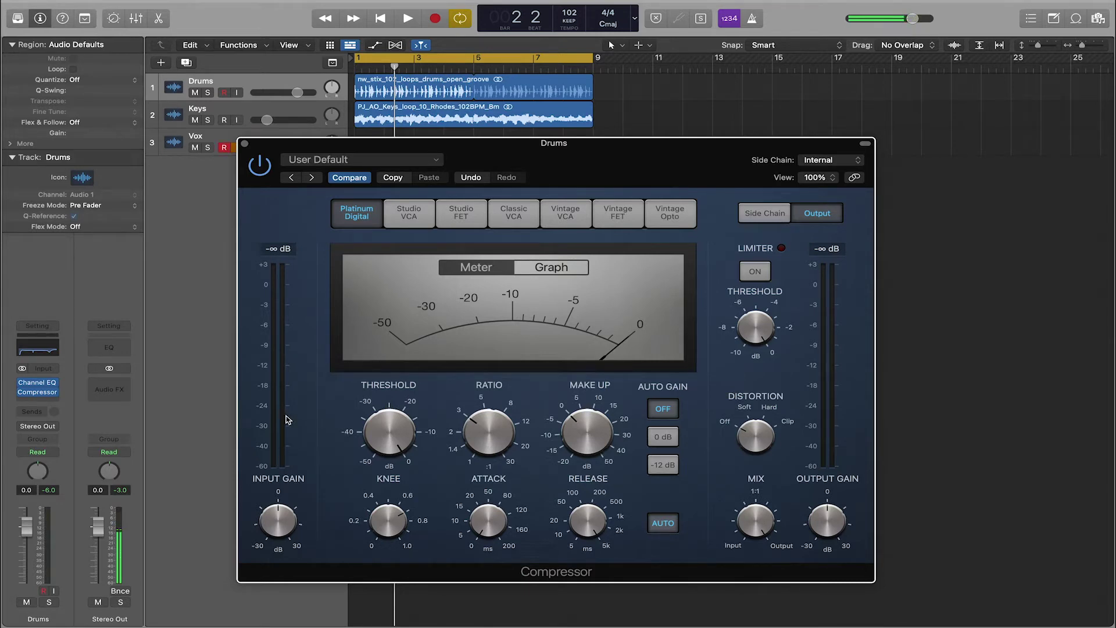
key("space")
left_click_drag(274, 526, 273, 543)
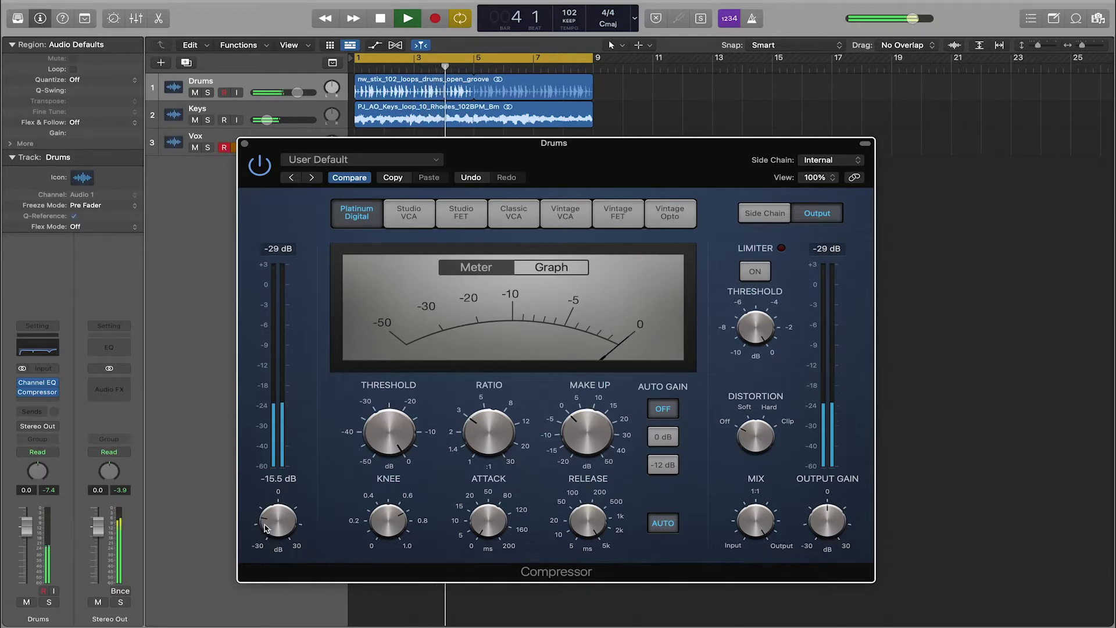
left_click_drag(265, 527, 267, 491)
key("space")
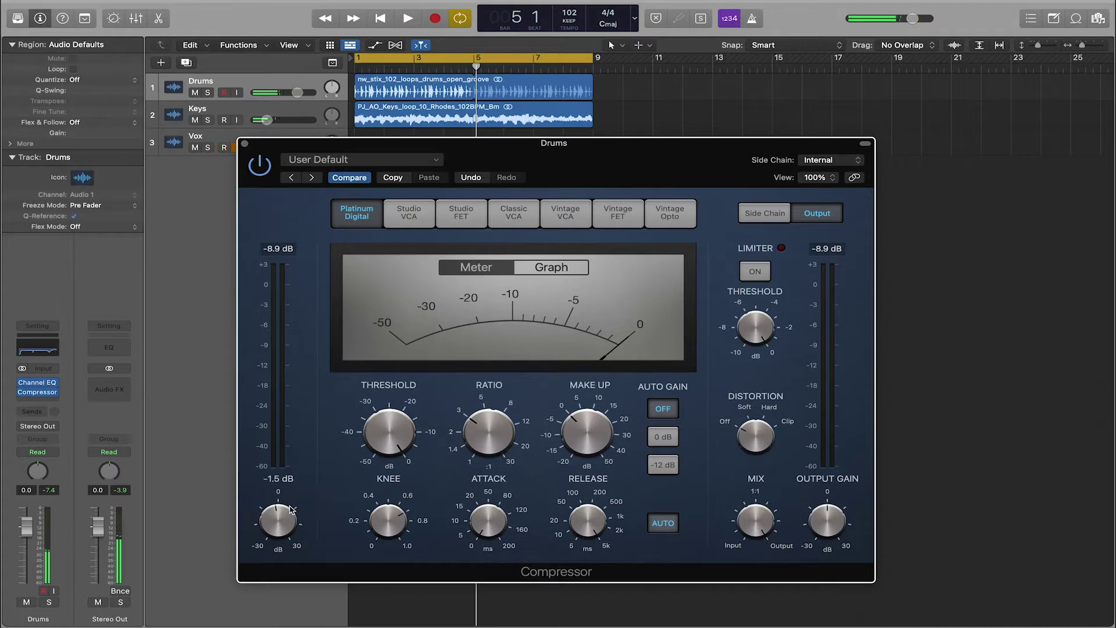
left_click(280, 514, "alt")
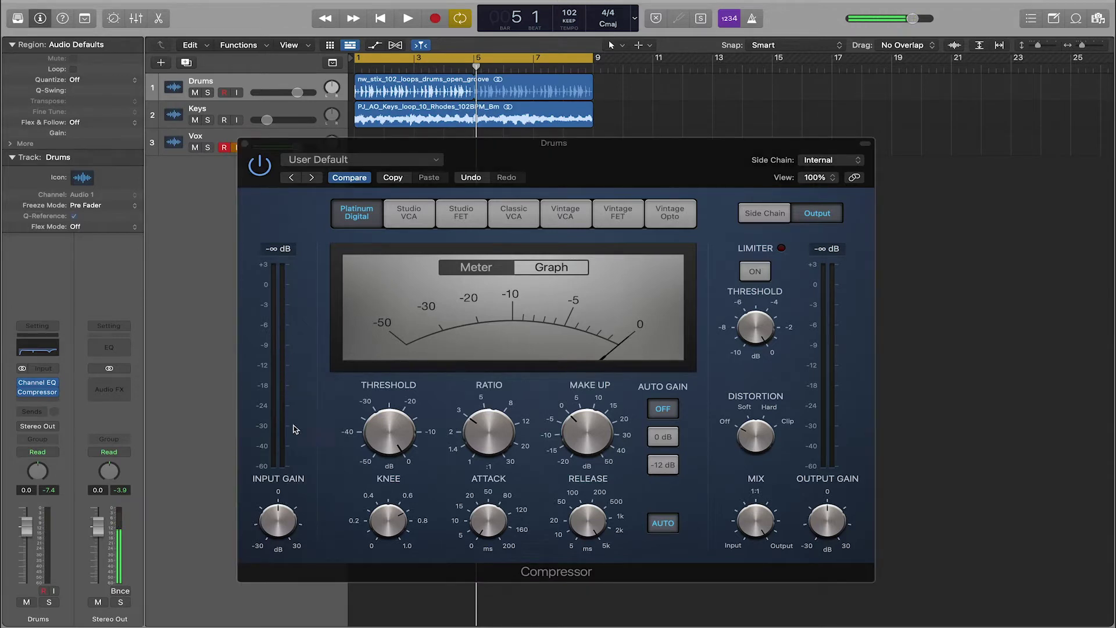
Step: Lower the compressor's threshold to -4.5 dB and play the loop
mouse_move(387, 407)
key("space")
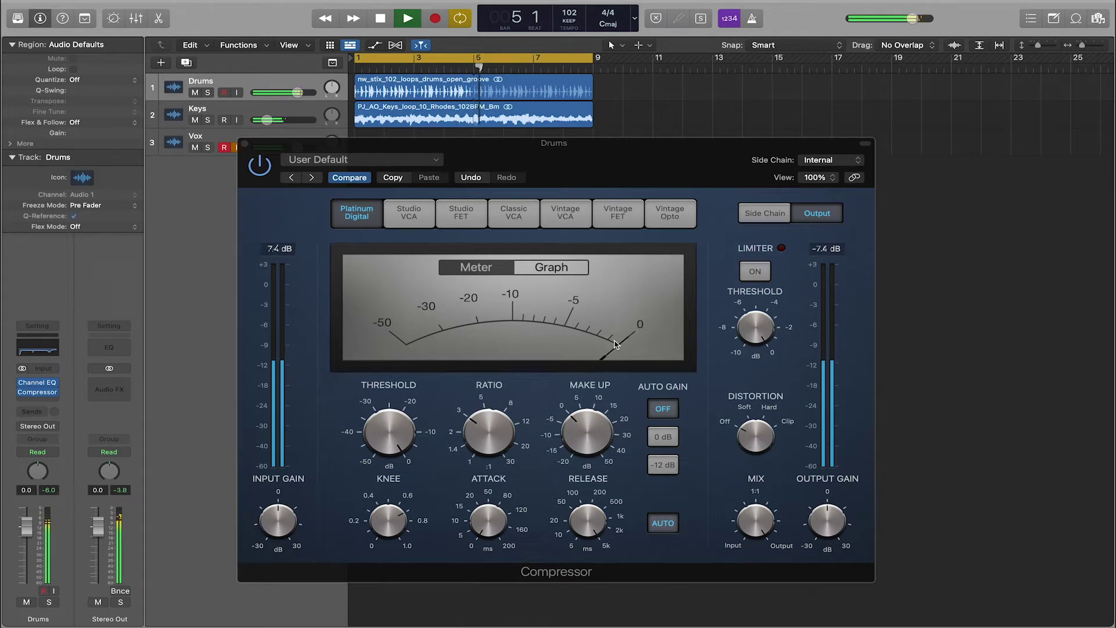
key("space")
mouse_move(394, 433)
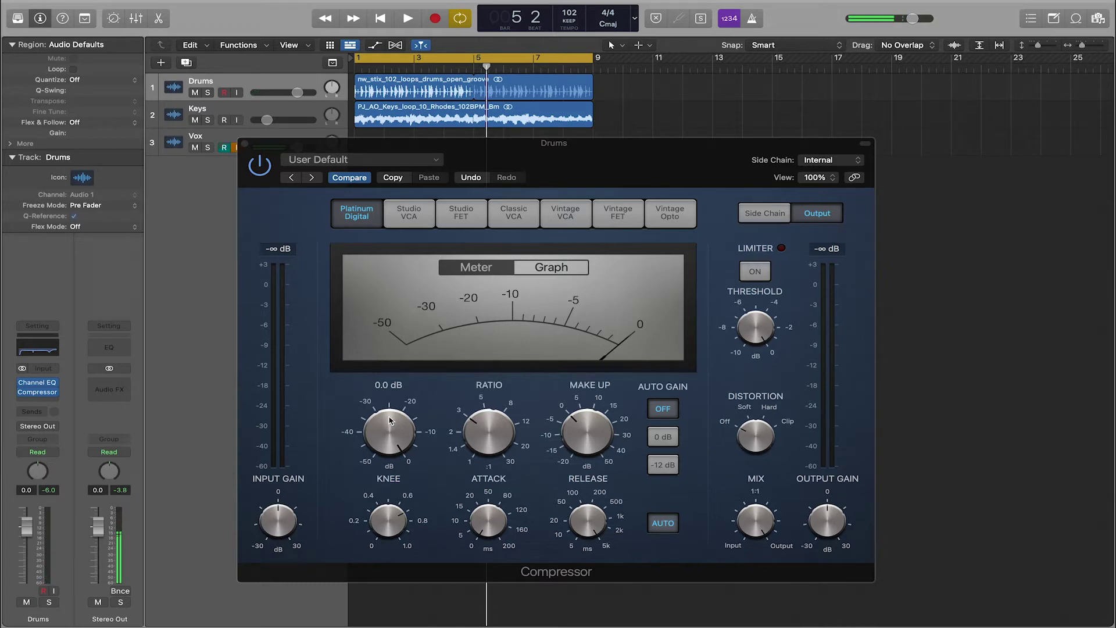
left_click_drag(389, 421, 390, 428)
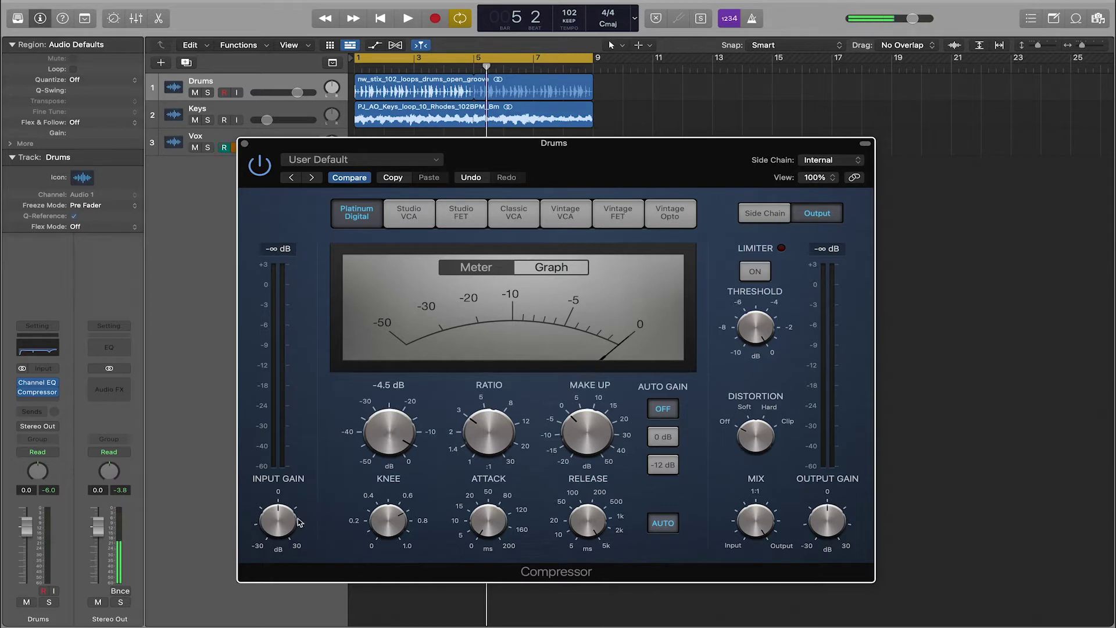
key("space")
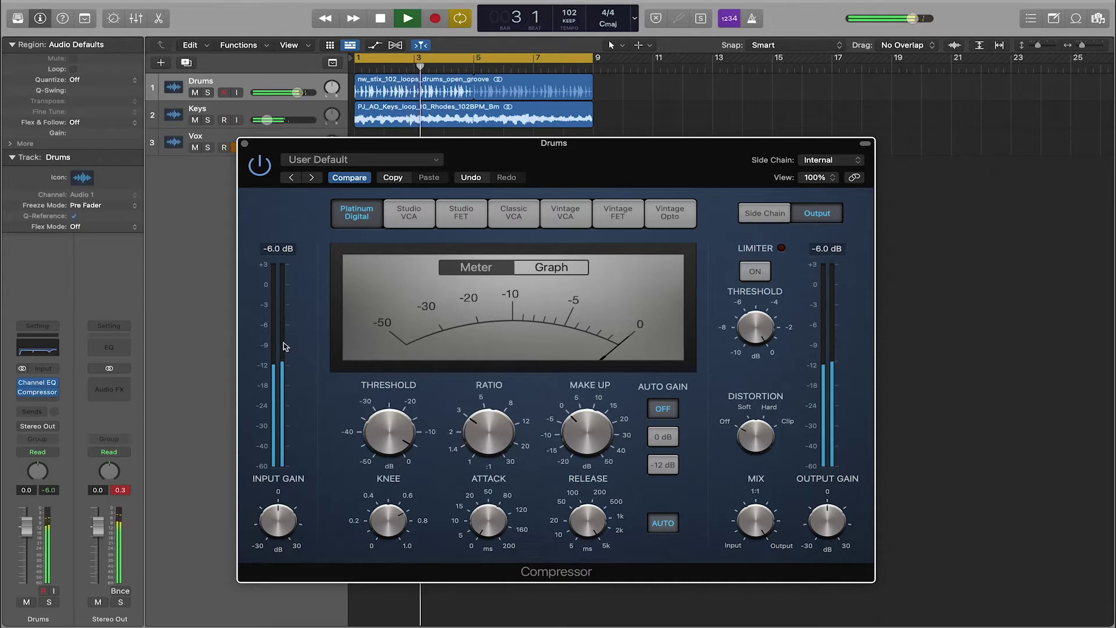
Step: Lower the threshold gradually through -10.5 dB to about -28 dB during playback, and return it to 0 dB
left_click(384, 434)
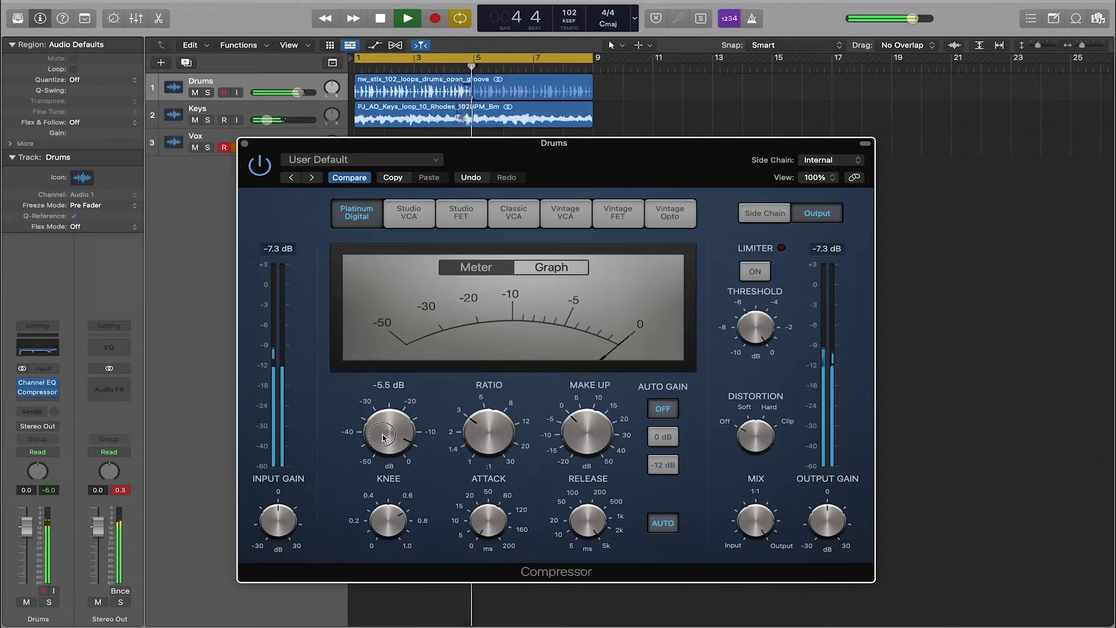
left_click_drag(384, 433, 382, 449)
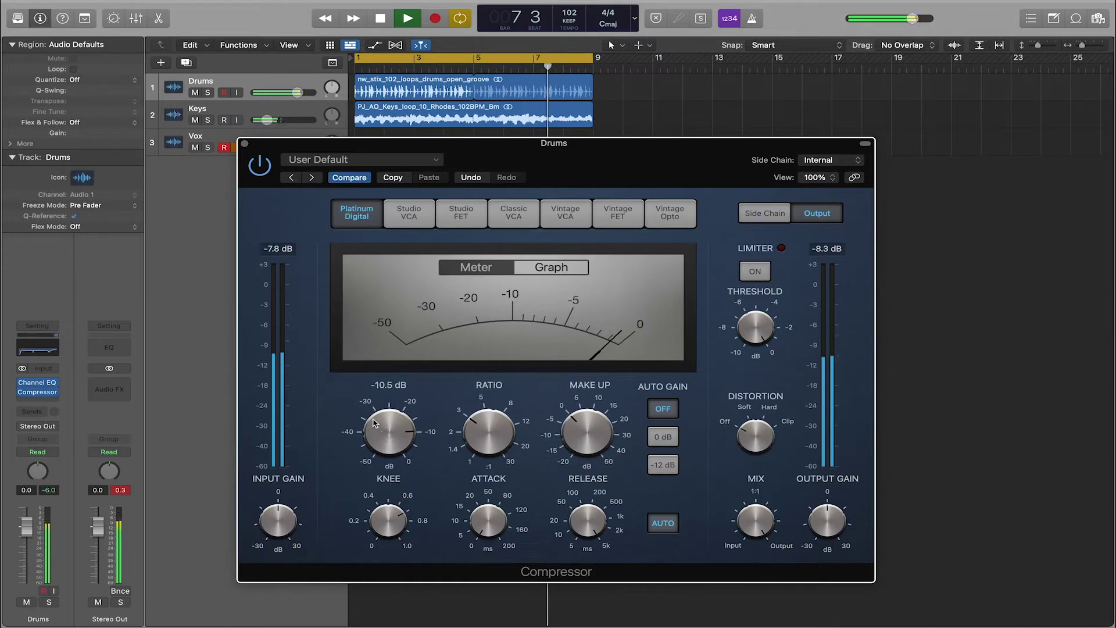
left_click_drag(377, 420, 381, 478)
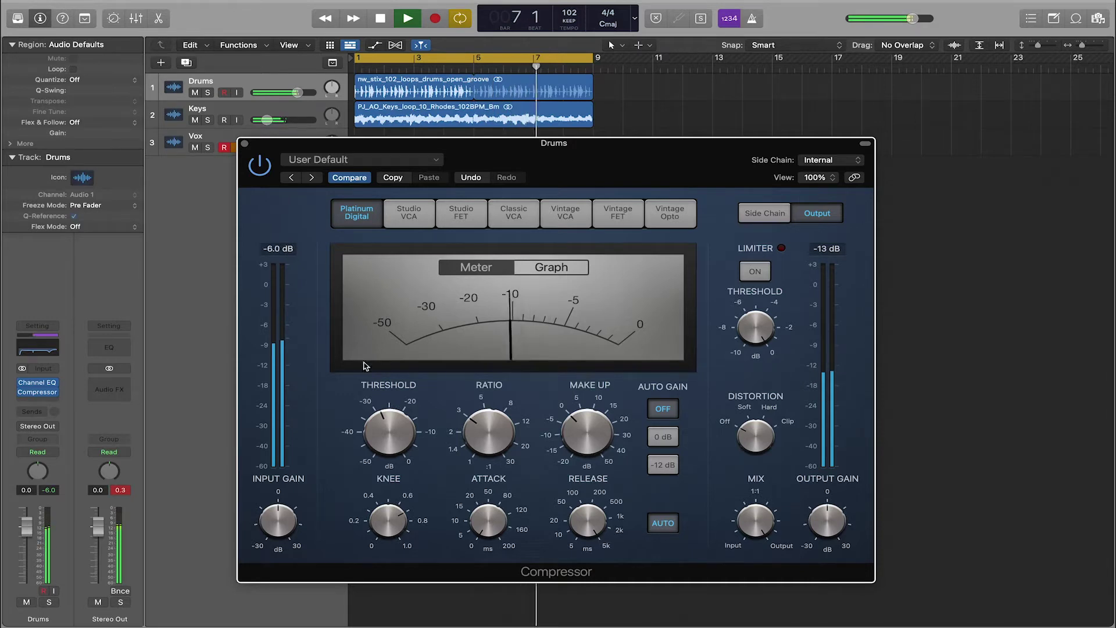
left_click_drag(395, 407, 373, 297)
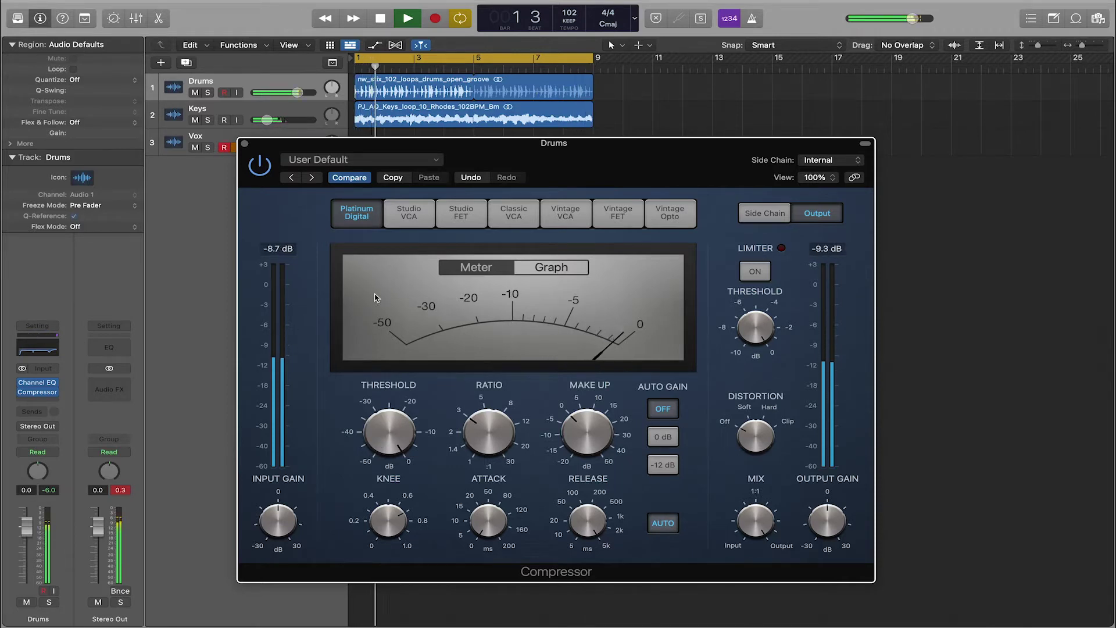
Step: Set the compressor's threshold to -28 dB while the loop plays, and stop playback
left_click(389, 424)
left_click_drag(389, 424, 384, 510)
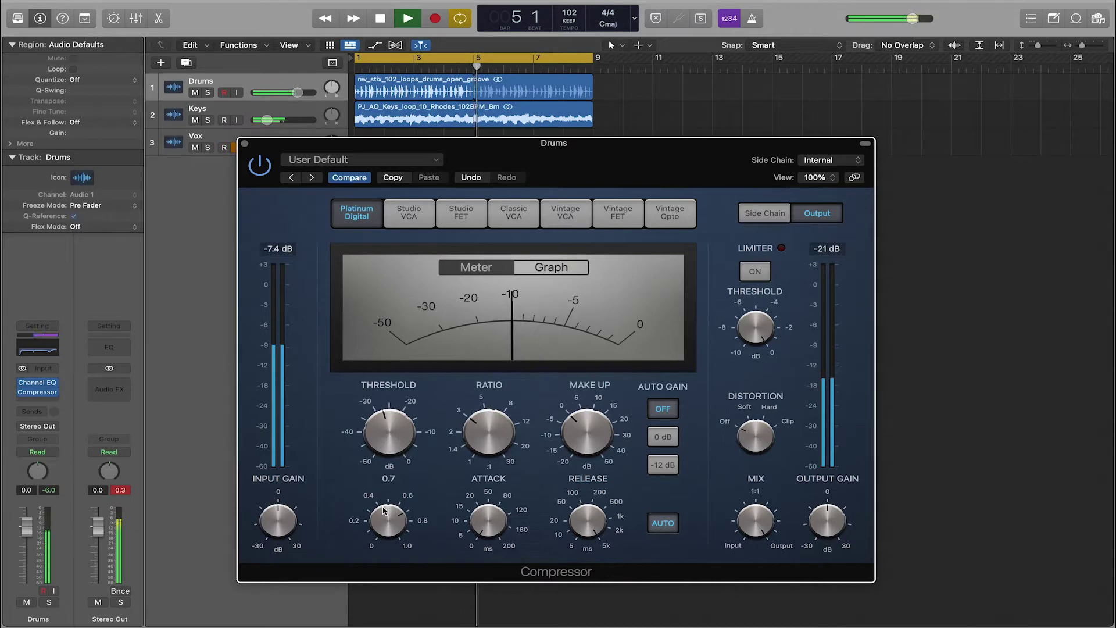
key("space")
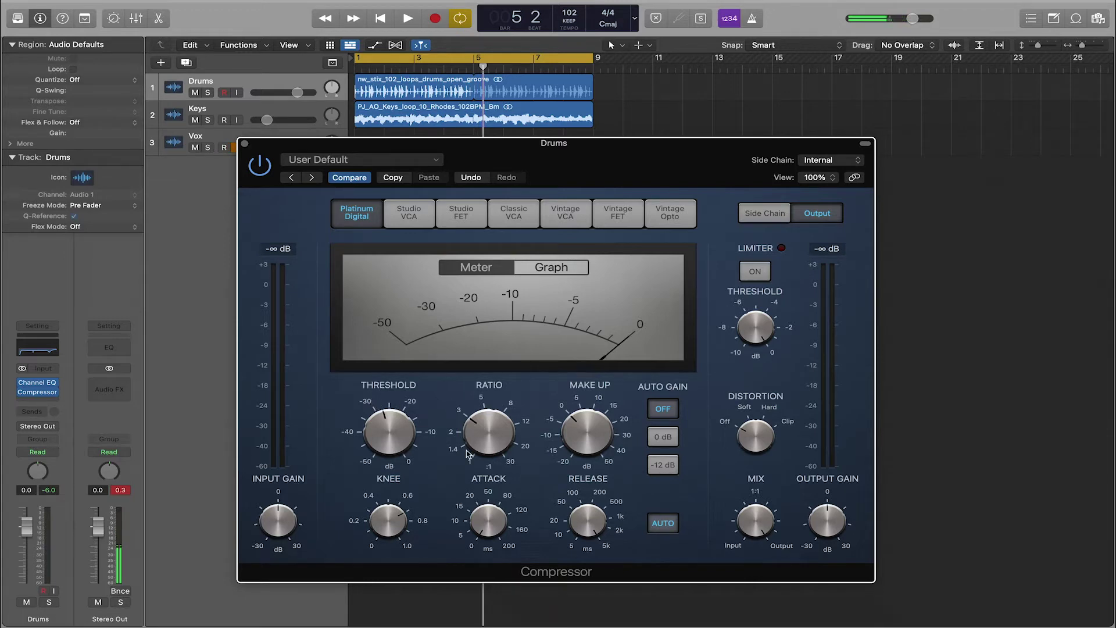
Step: Lower the compressor's ratio to 1:1 and play the loop to hear the drums without compression
mouse_move(471, 422)
mouse_move(372, 417)
left_click_drag(474, 427, 476, 456)
mouse_move(495, 533)
mouse_move(481, 385)
key("space")
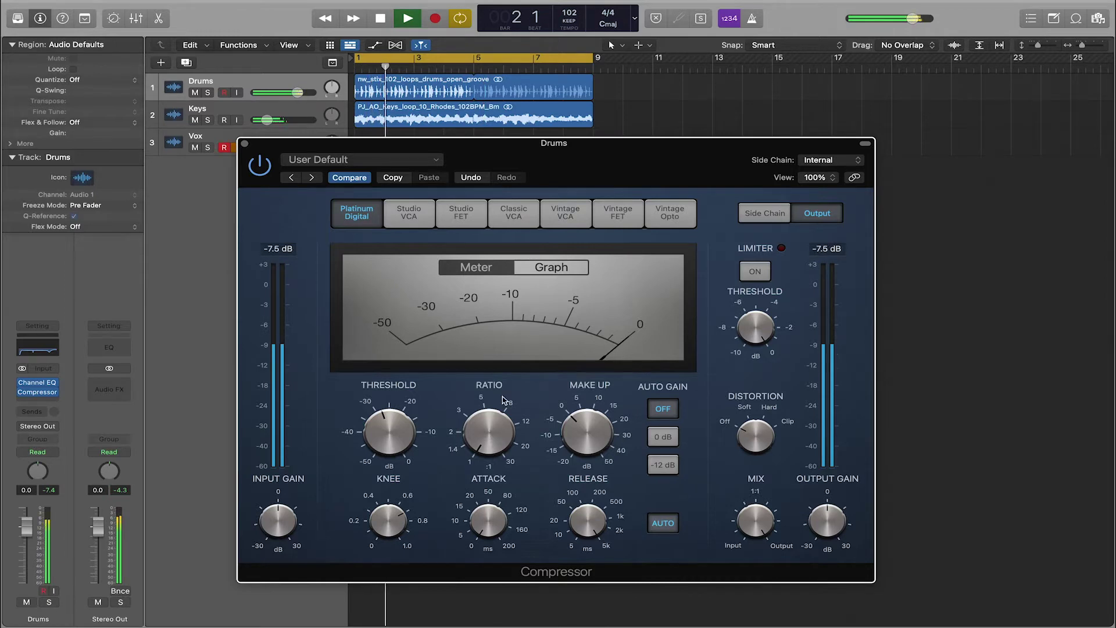
Step: Raise the ratio to 2.5:1 during playback, stop, and lower it to 2.0:1
left_click_drag(479, 438, 500, 401)
key("space")
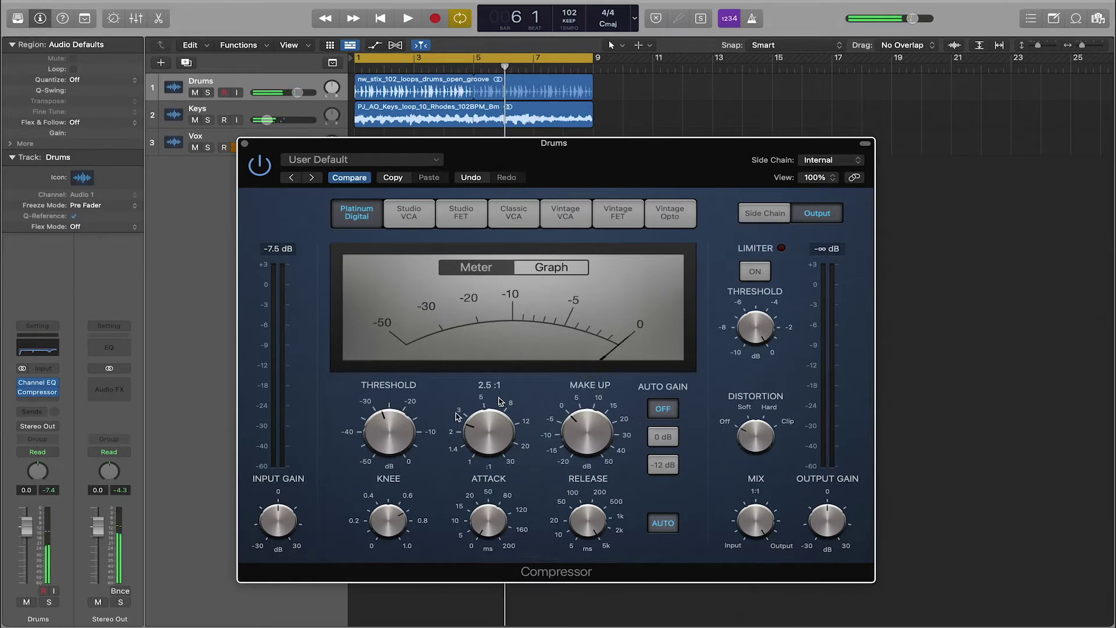
left_click_drag(470, 433, 472, 443)
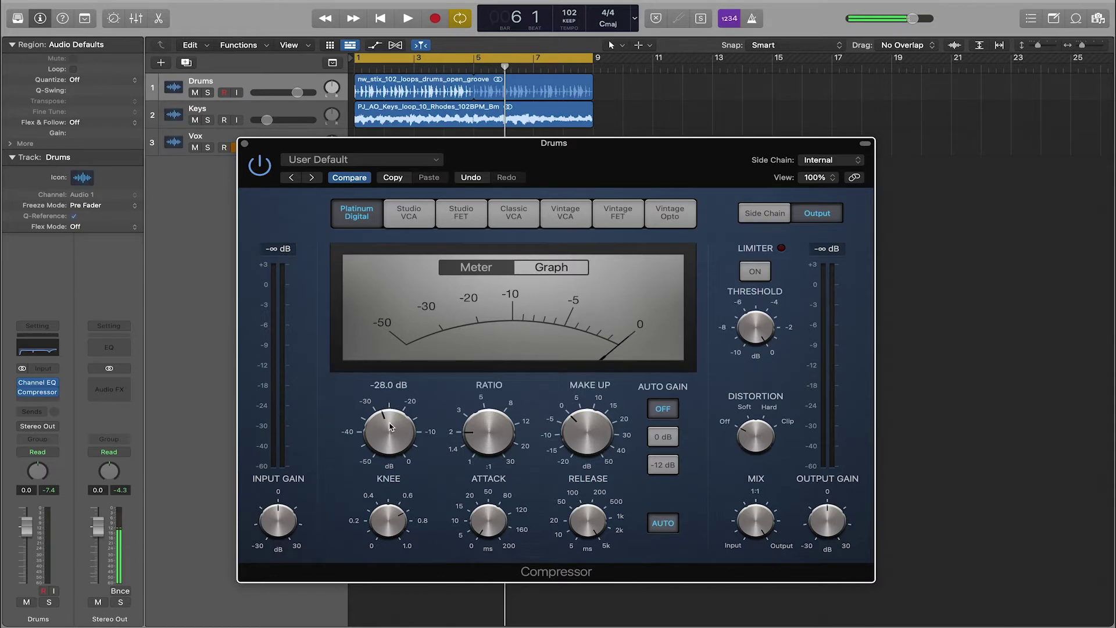
Step: Set the compressor's ratio to about 3.1:1 and play the loop to hear the stronger compression
mouse_move(496, 397)
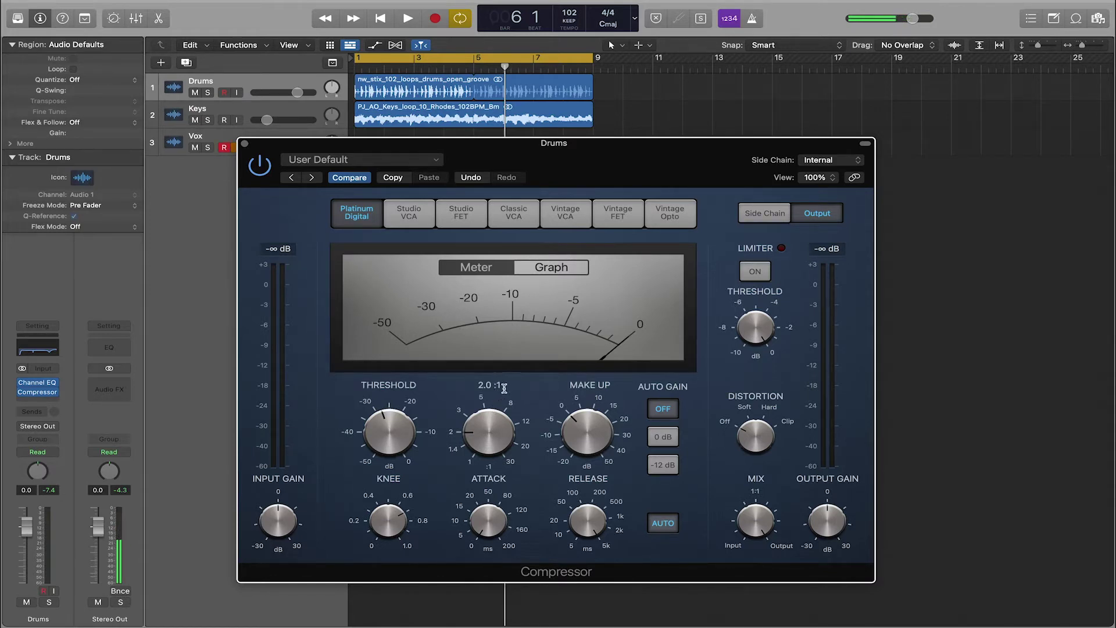
left_click_drag(478, 432, 476, 411)
key("space")
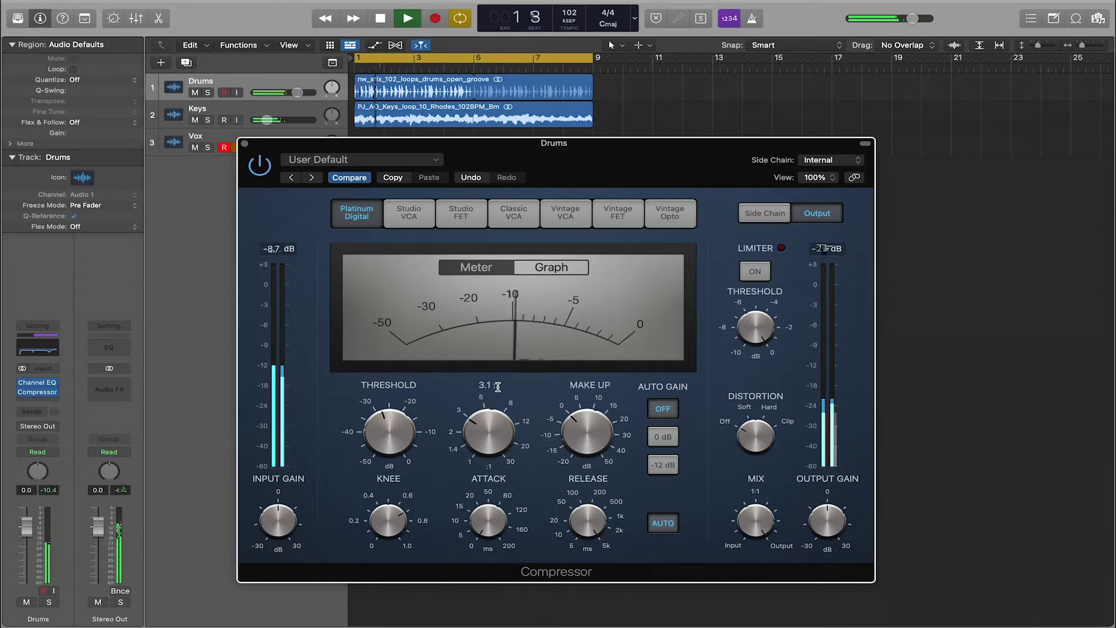
mouse_move(479, 418)
left_mouse_down()
mouse_move(478, 401)
mouse_move(492, 425)
left_mouse_up()
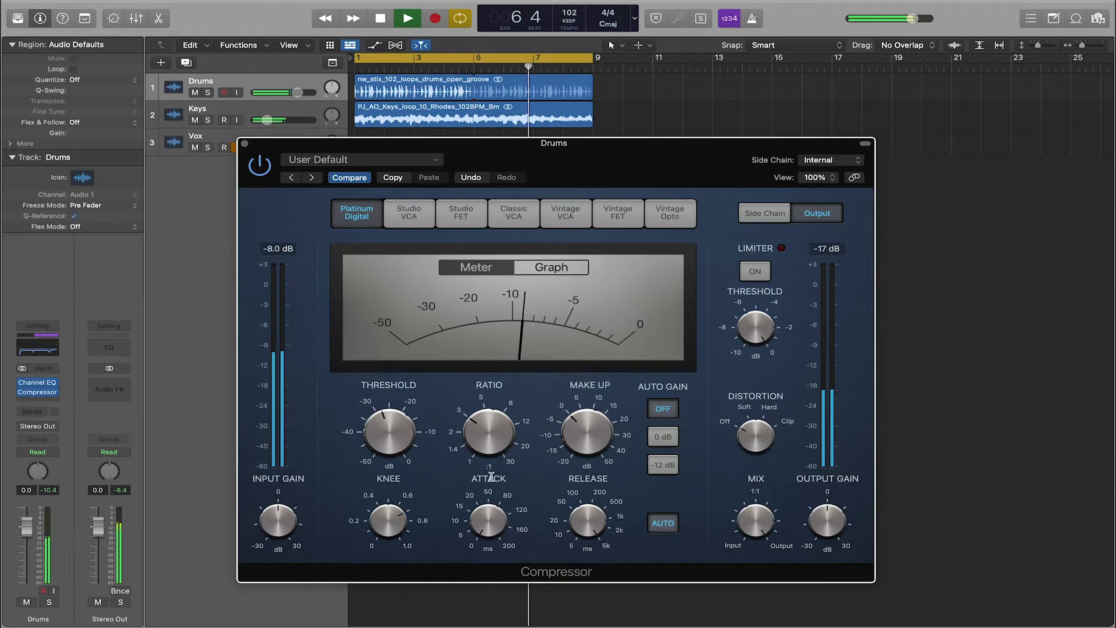
Step: Review the threshold, ratio and make up controls, and play the loop to check gain reduction on the meter
mouse_move(493, 387)
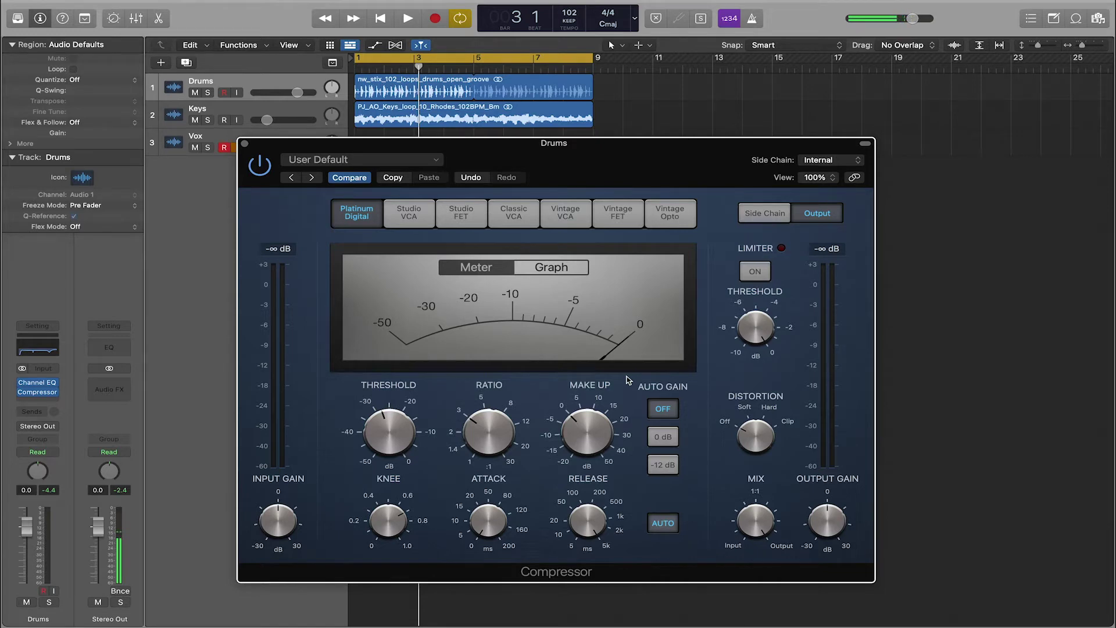
mouse_move(361, 453)
mouse_move(382, 413)
mouse_move(502, 422)
mouse_move(576, 415)
key("space")
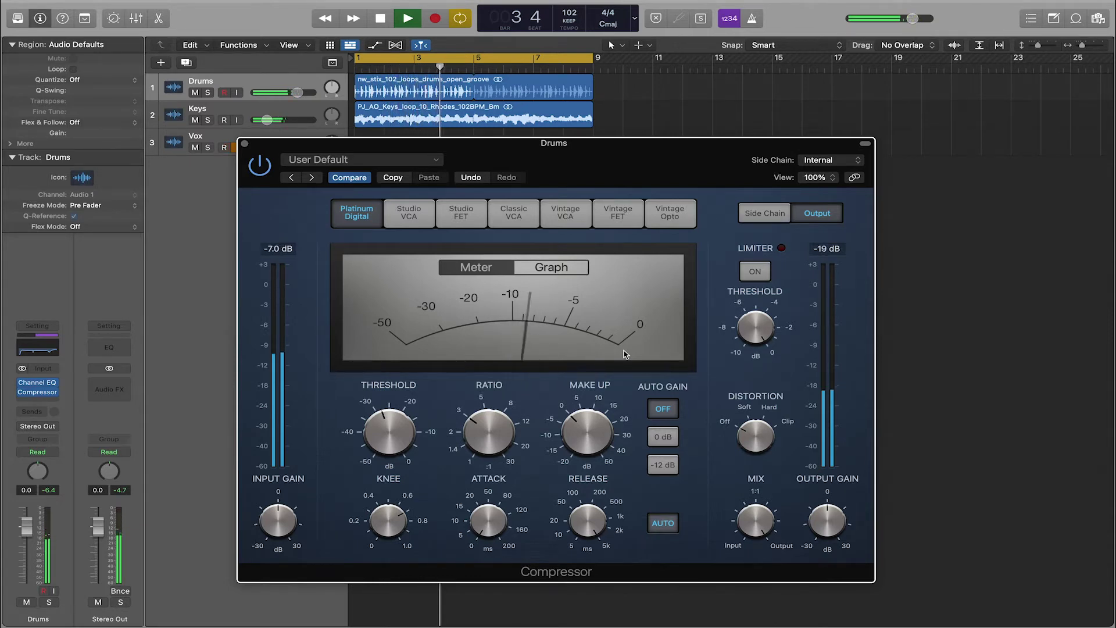
key("space")
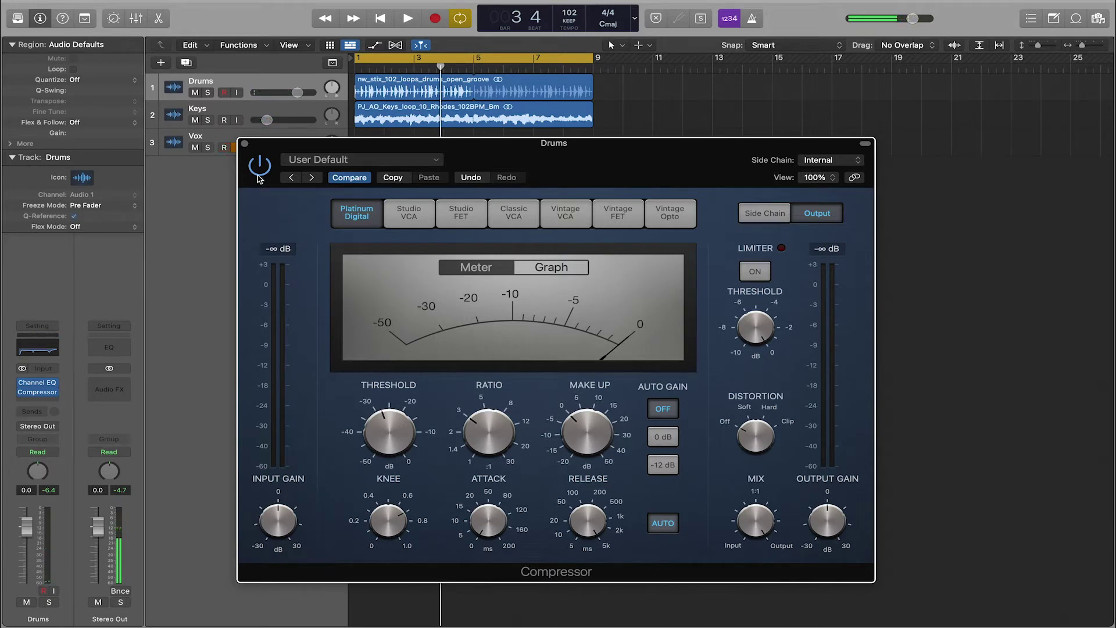
Step: Play the loop and switch the compressor off and on to compare the drums with and without compression
key("space")
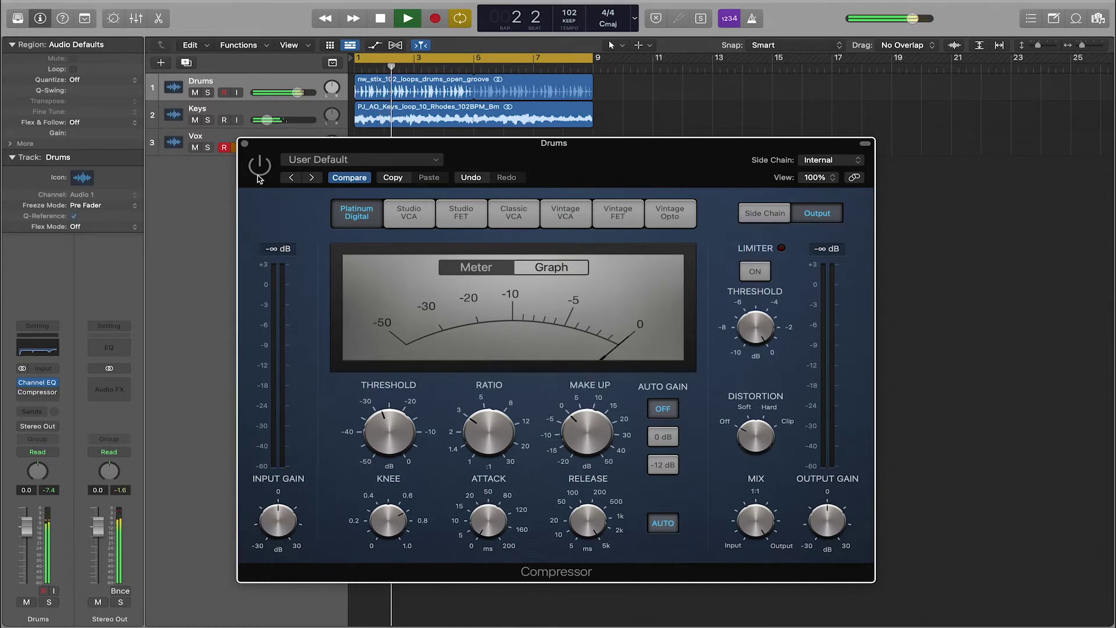
left_click(259, 177)
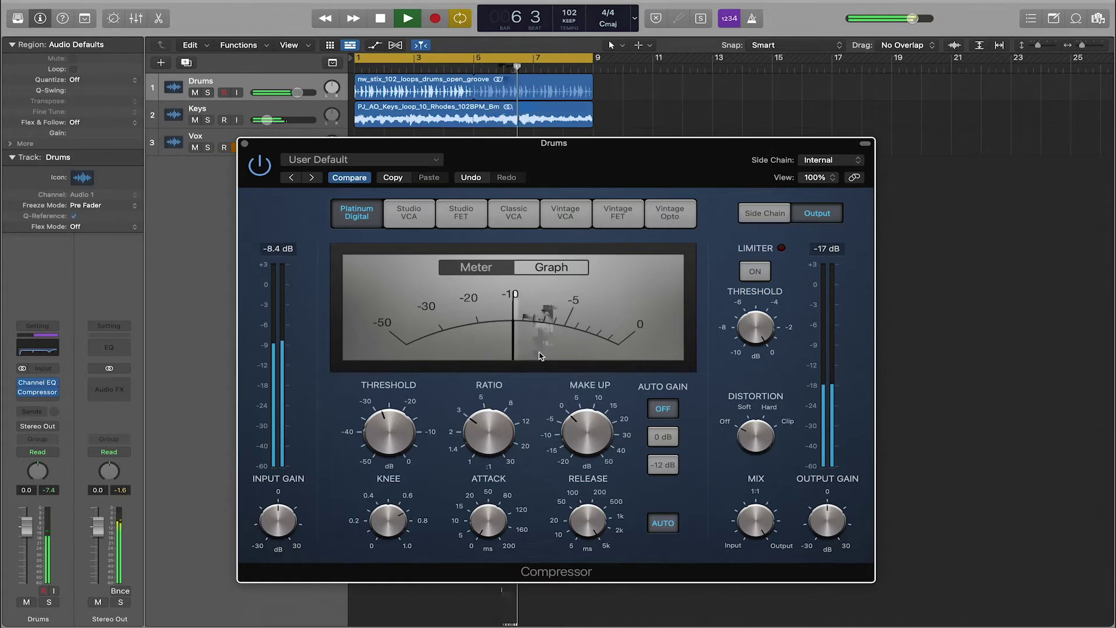
left_click(260, 168)
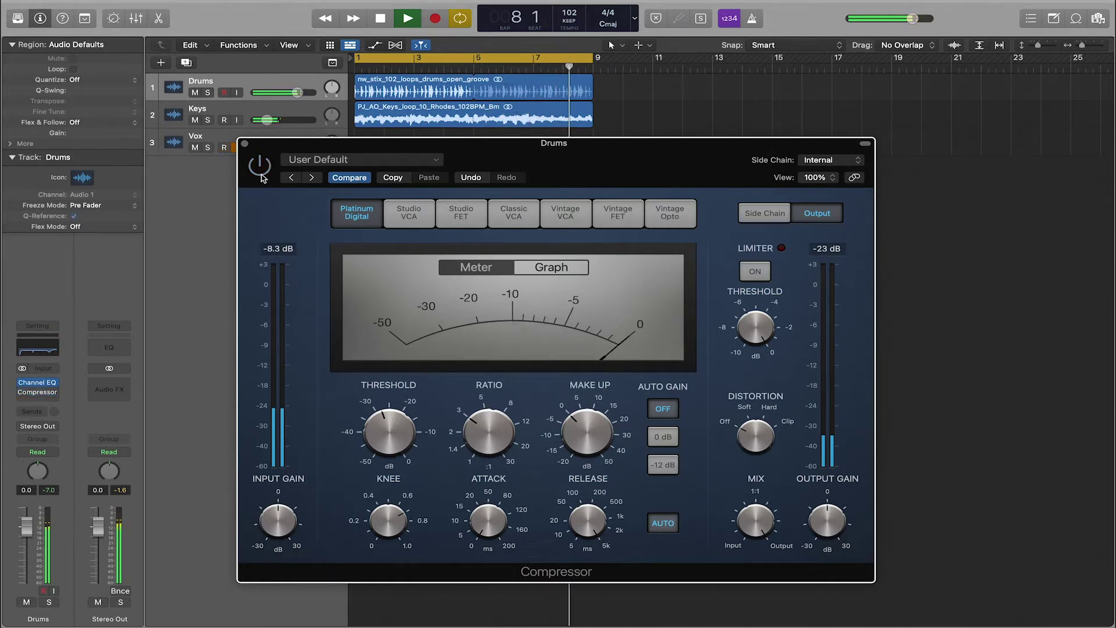
left_click(260, 168)
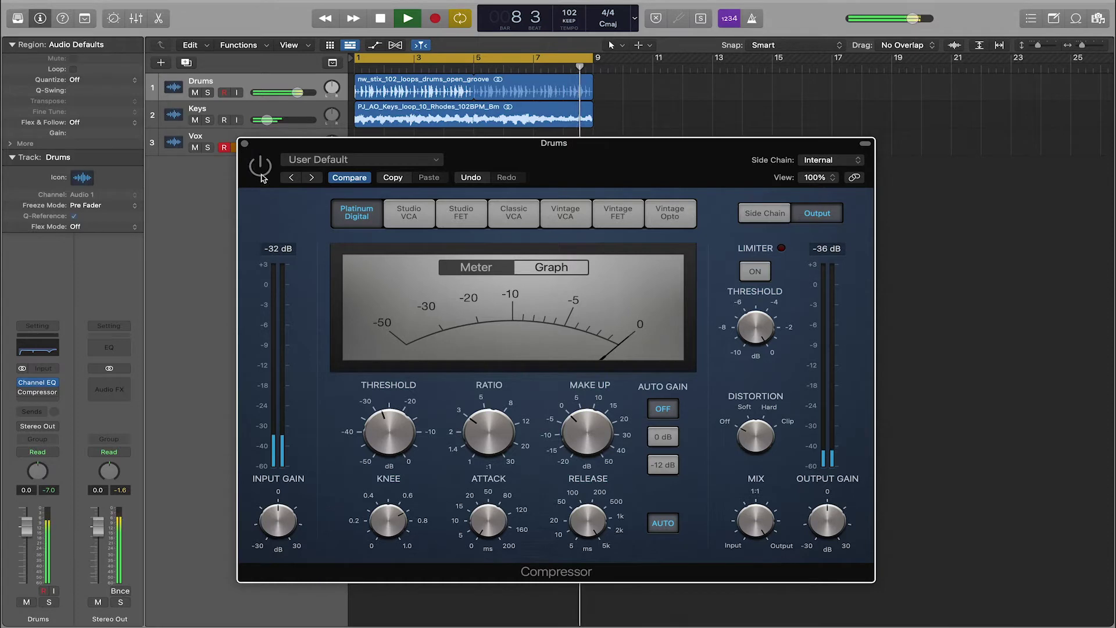
Step: Set the make up gain to 8.5 dB and compare the level by bypassing and re-enabling the compressor
left_click(575, 429)
left_click_drag(575, 428, 571, 406)
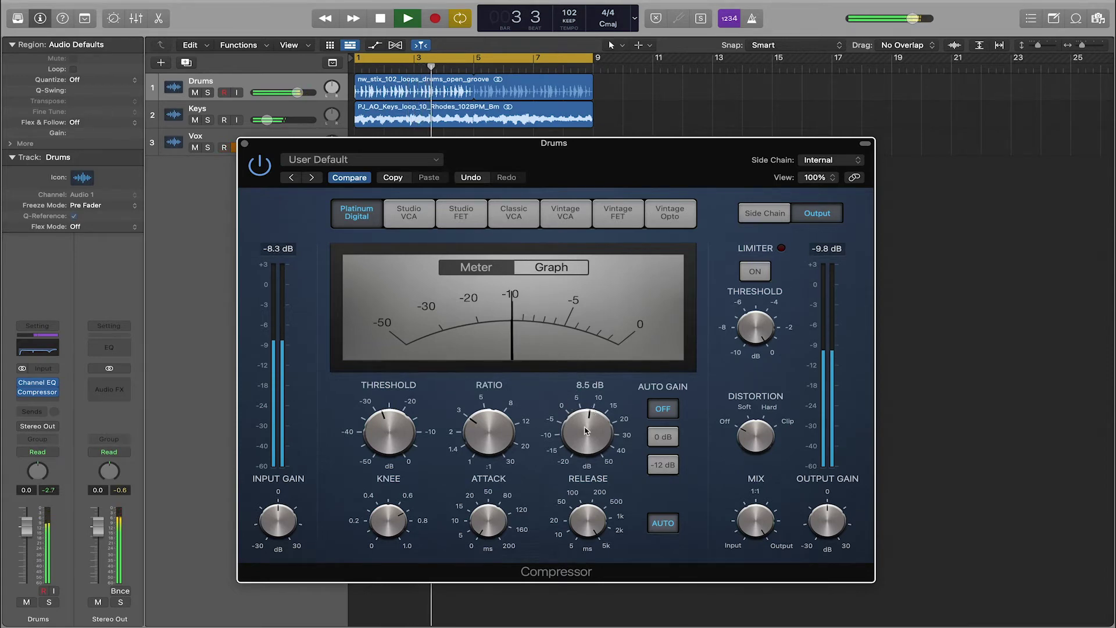
left_click(256, 175)
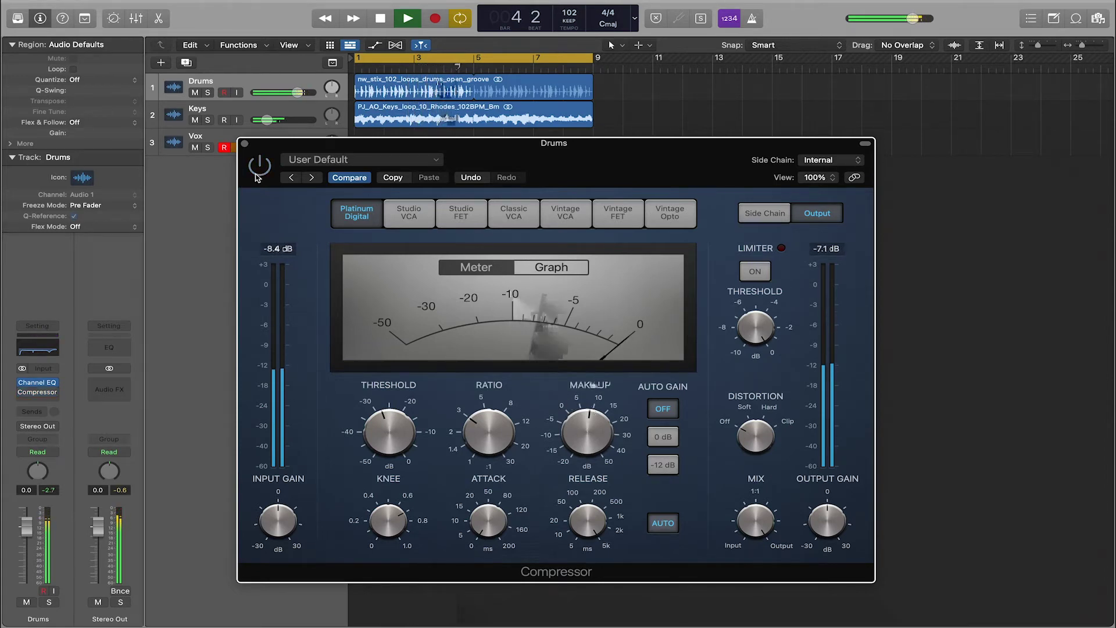
left_click(259, 166)
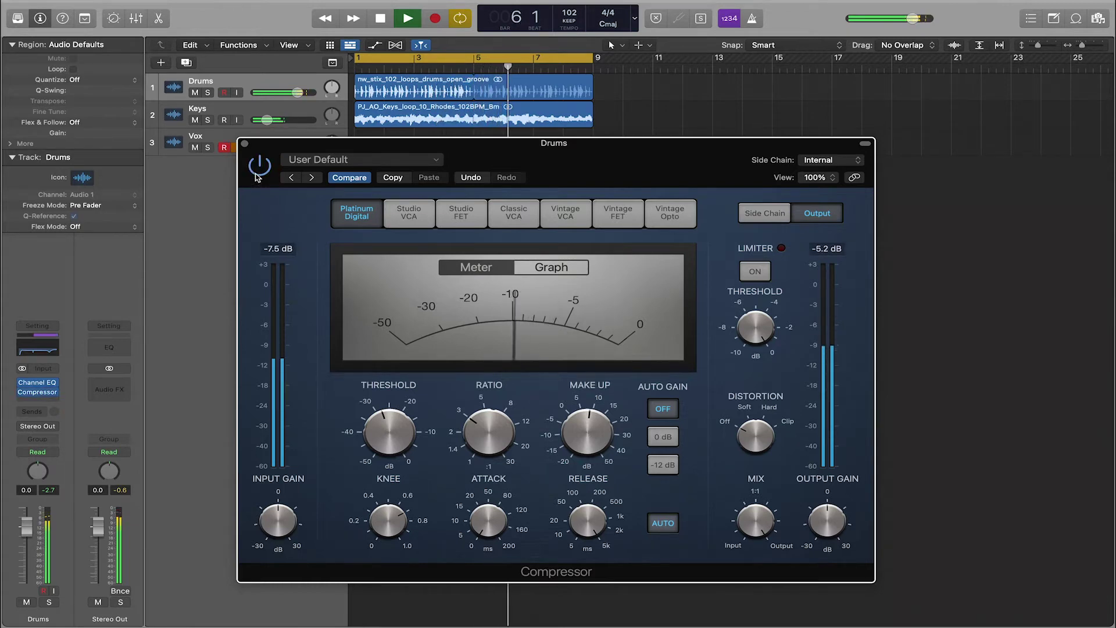
Step: Stop playback and return the compressor's make up gain to 0 dB
key("space")
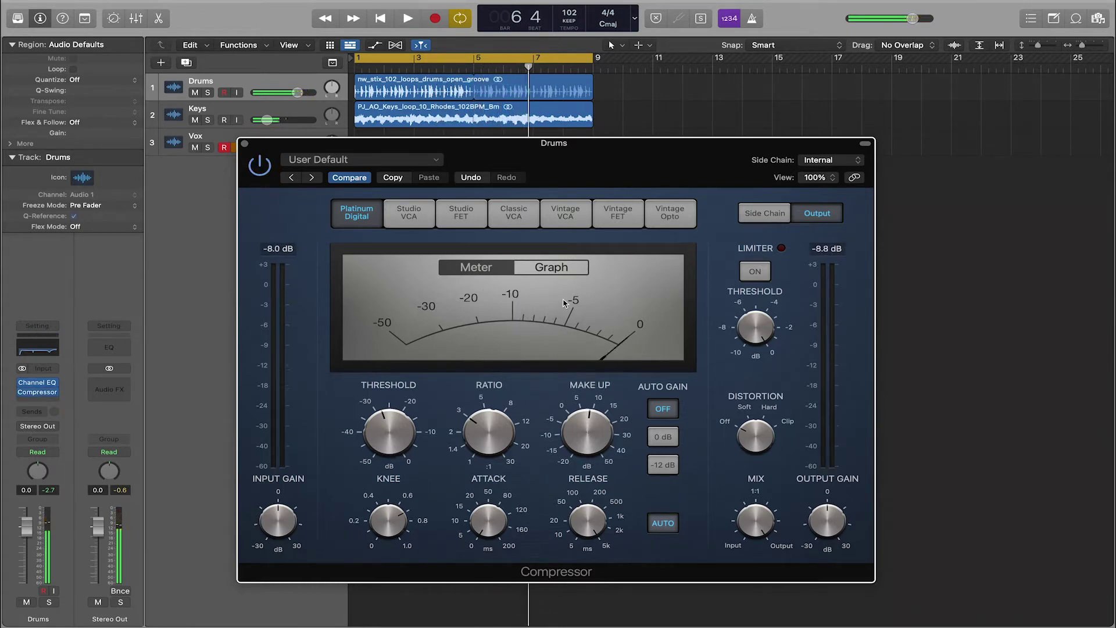
left_click(610, 445)
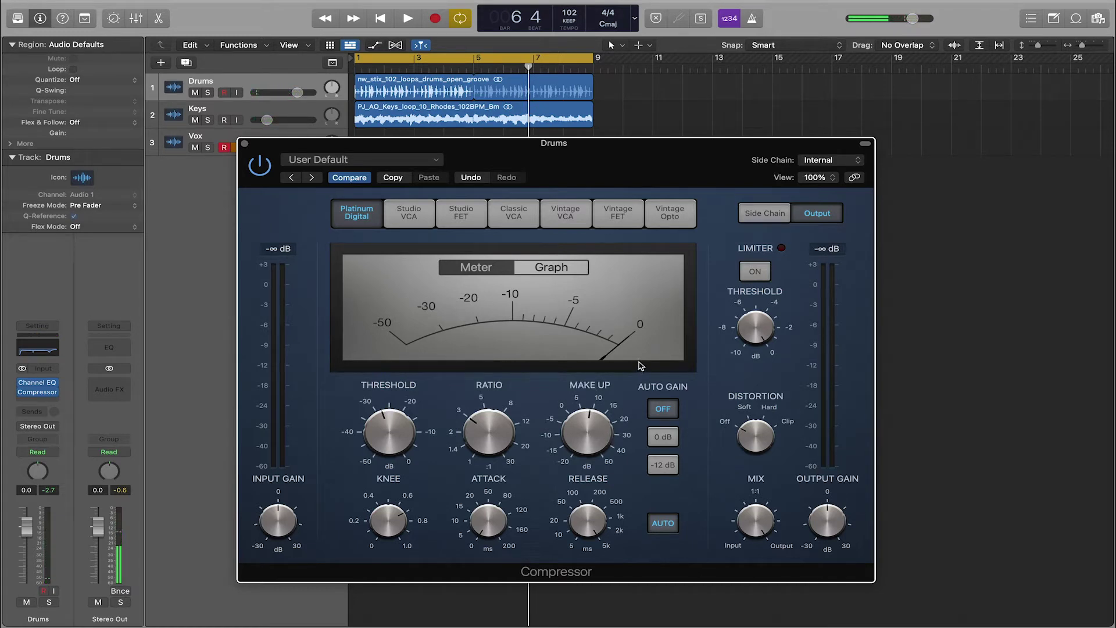
mouse_move(600, 417)
left_click_drag(593, 419, 587, 444)
mouse_move(406, 405)
mouse_move(558, 426)
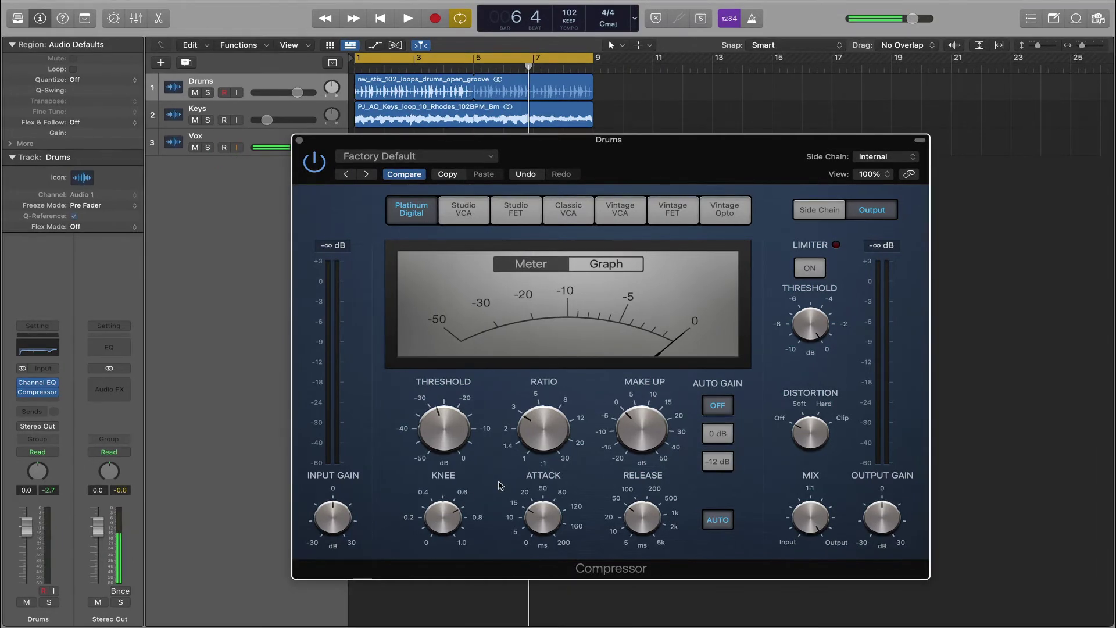
Step: Show the compression graph and sweep the knee between its soft and hard extremes, finishing at 0.0
left_click(591, 268)
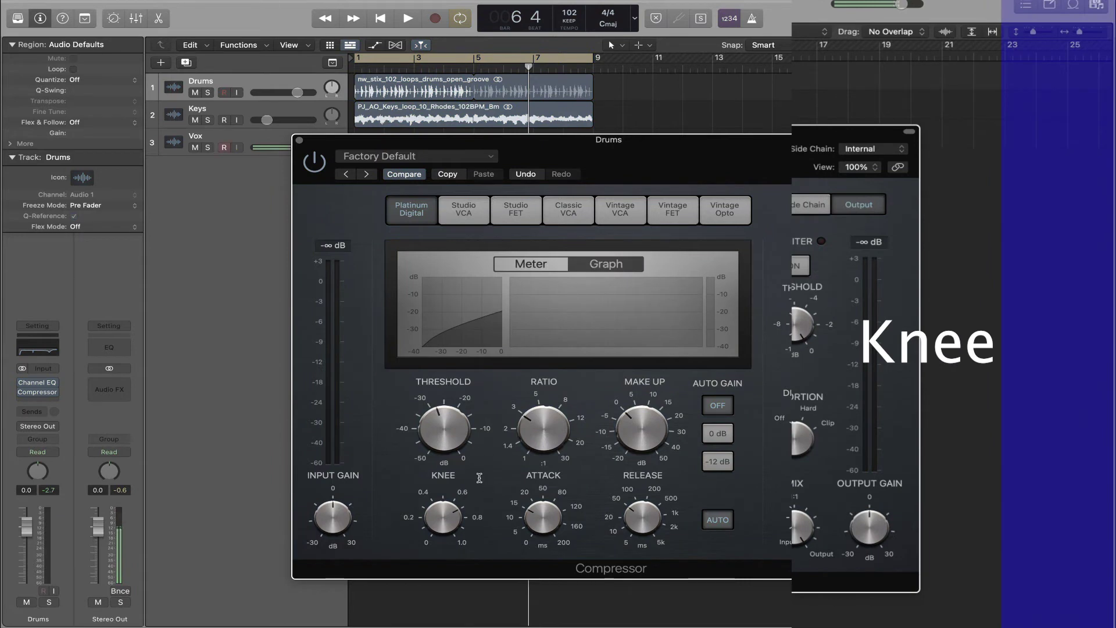
mouse_move(480, 517)
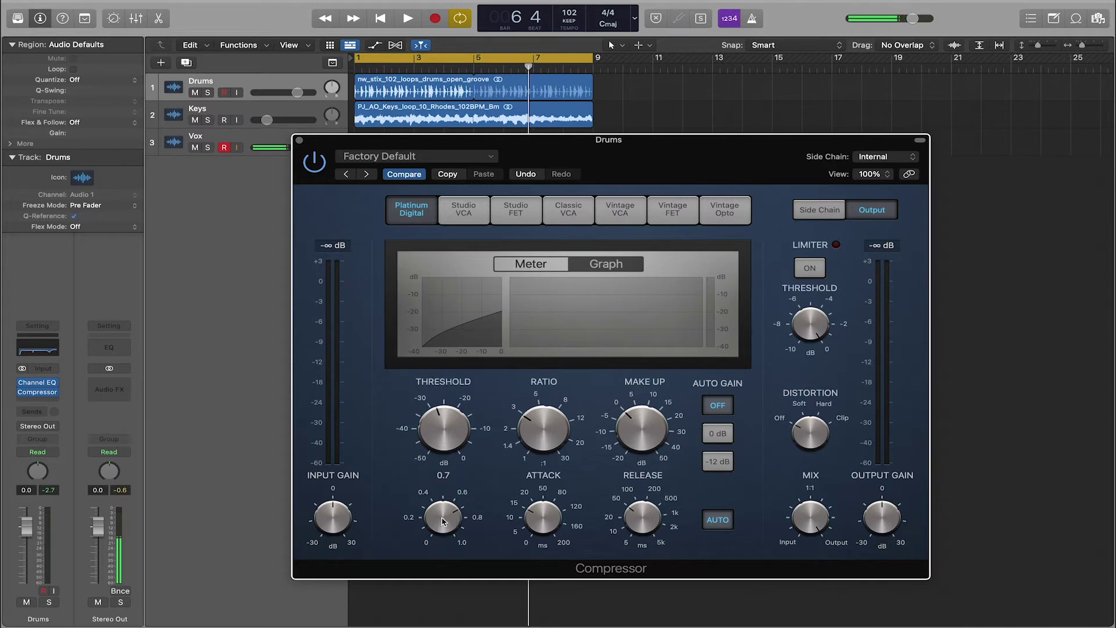
left_click_drag(442, 520, 435, 620)
left_click_drag(442, 522, 445, 472)
left_click_drag(443, 517, 444, 552)
Step: Play the loop while switching the knee between 1.0 and 0.0 to compare soft and hard compression, and stop playback
key("space")
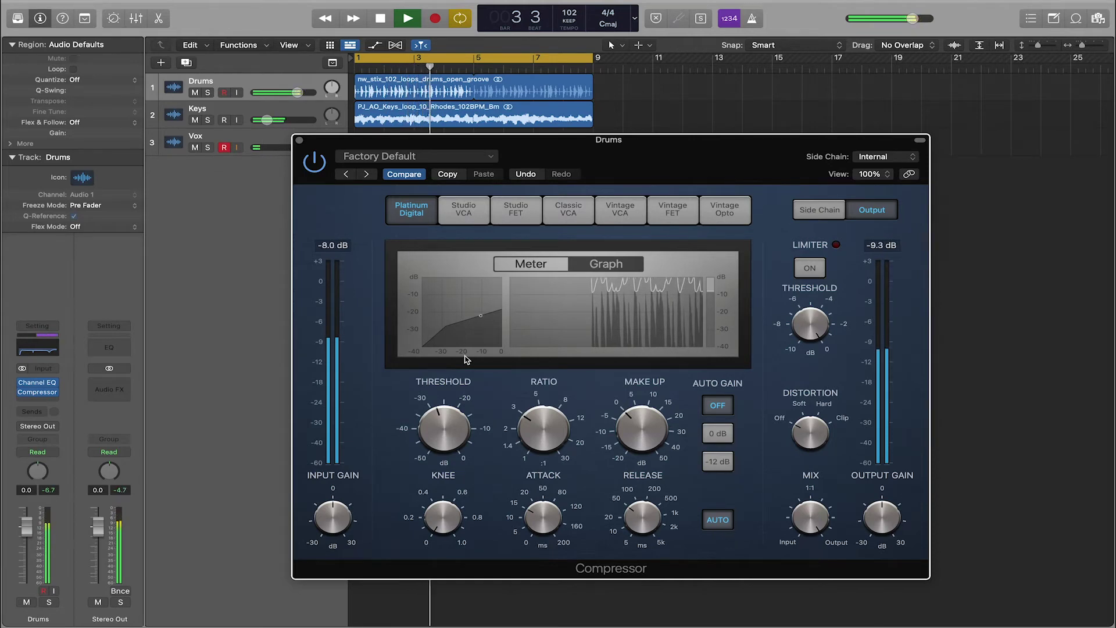
mouse_move(440, 524)
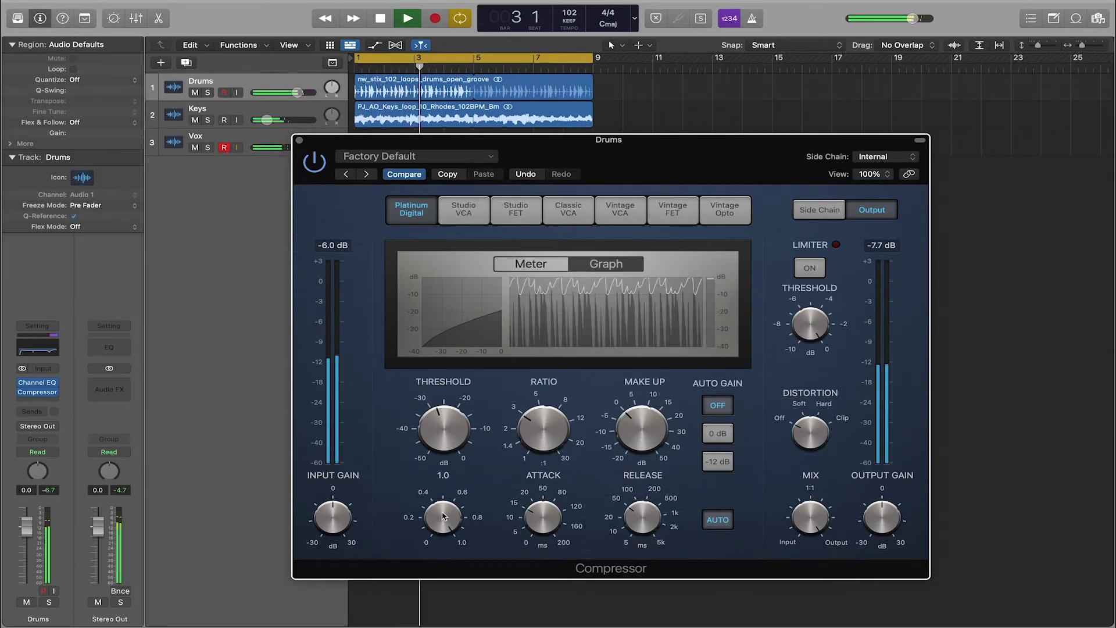
left_click_drag(461, 531, 460, 627)
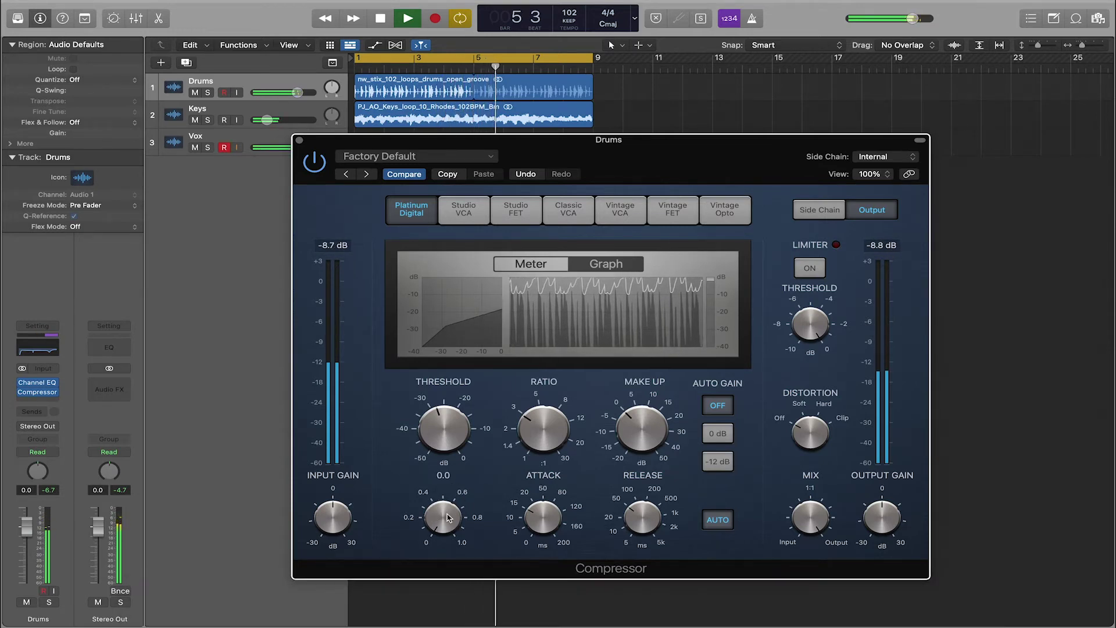
left_click_drag(440, 519, 450, 378)
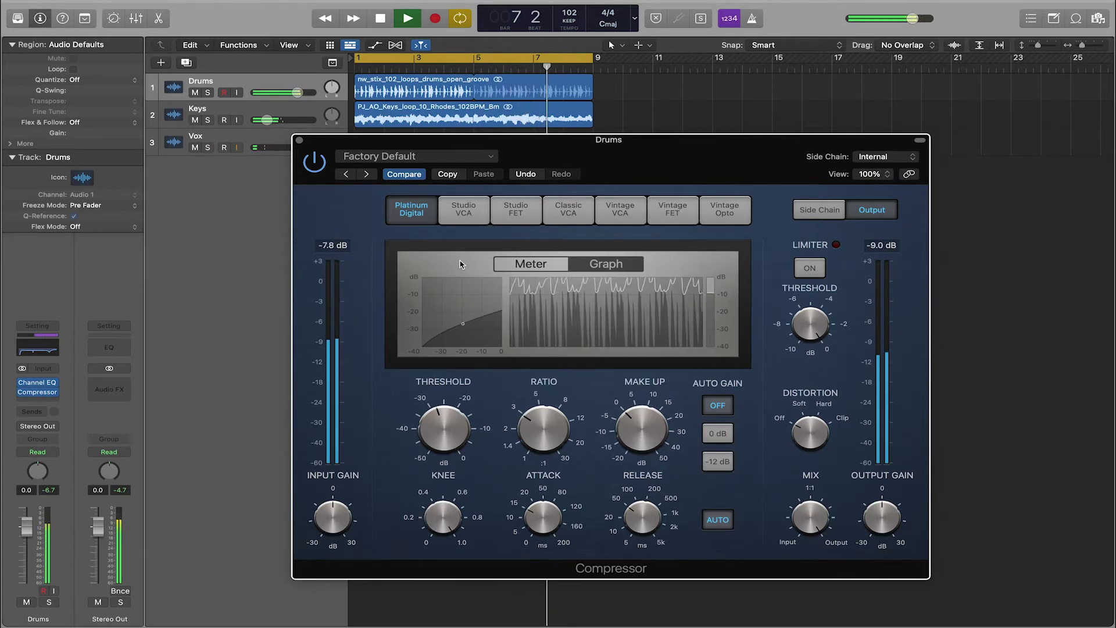
mouse_move(469, 493)
left_click_drag(470, 493, 437, 626)
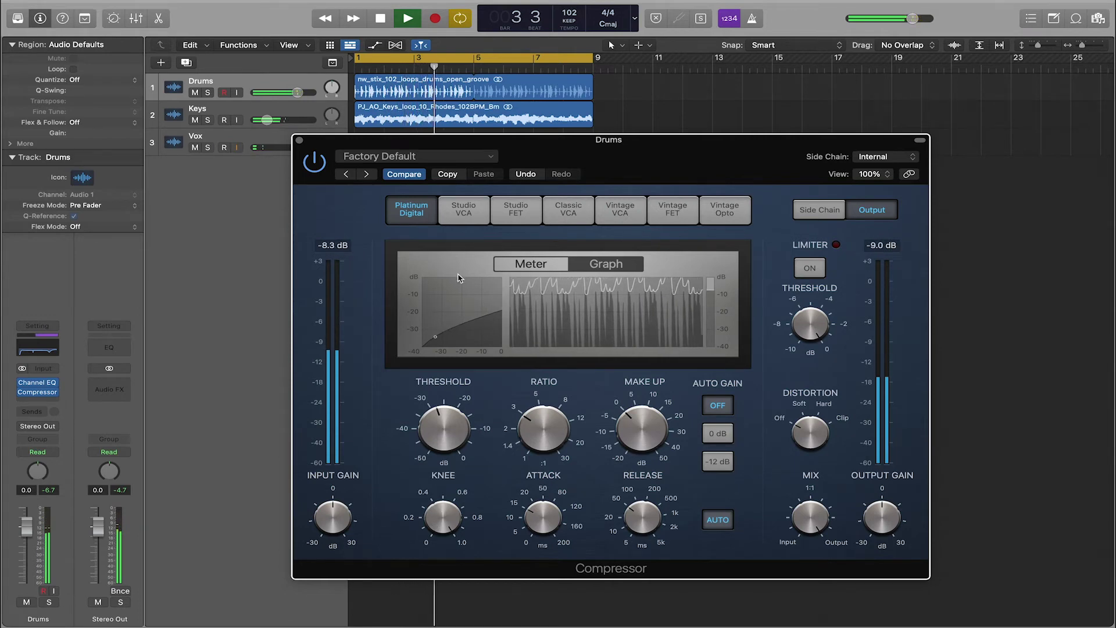
key("space")
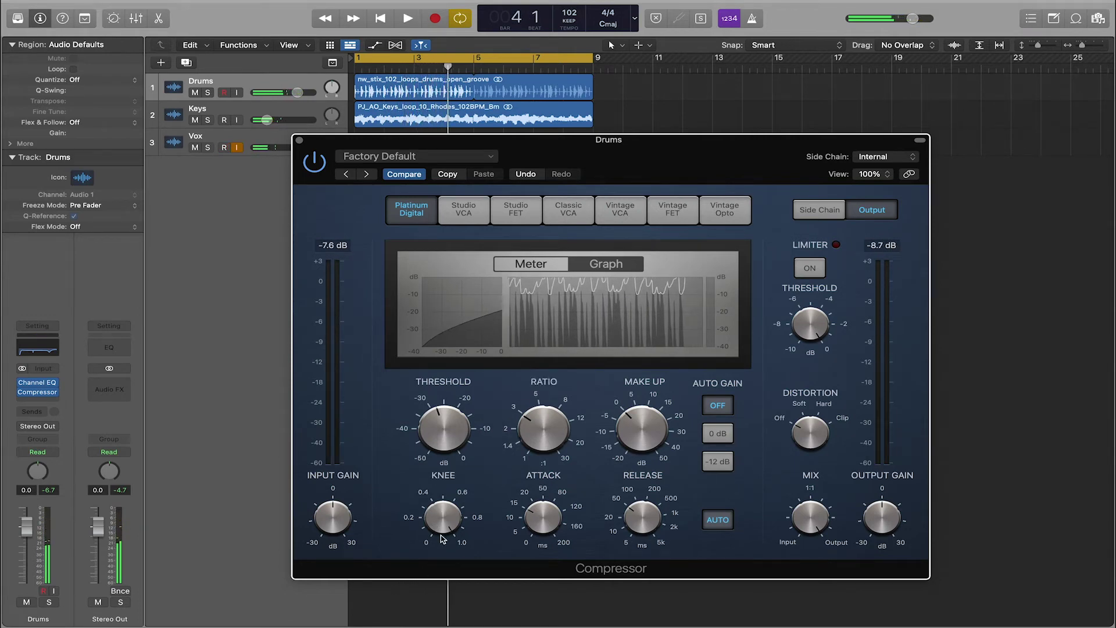
Step: With playback stopped, lower the knee to 0.0 to inspect the curve and return it to 1.0
mouse_move(442, 512)
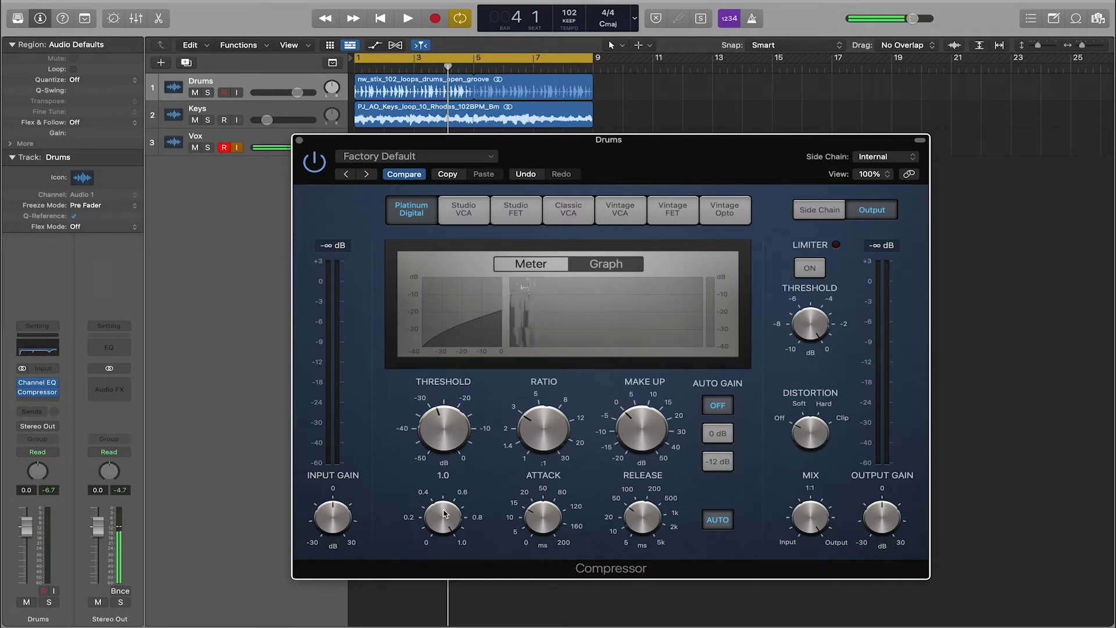
left_click_drag(443, 513, 415, 604)
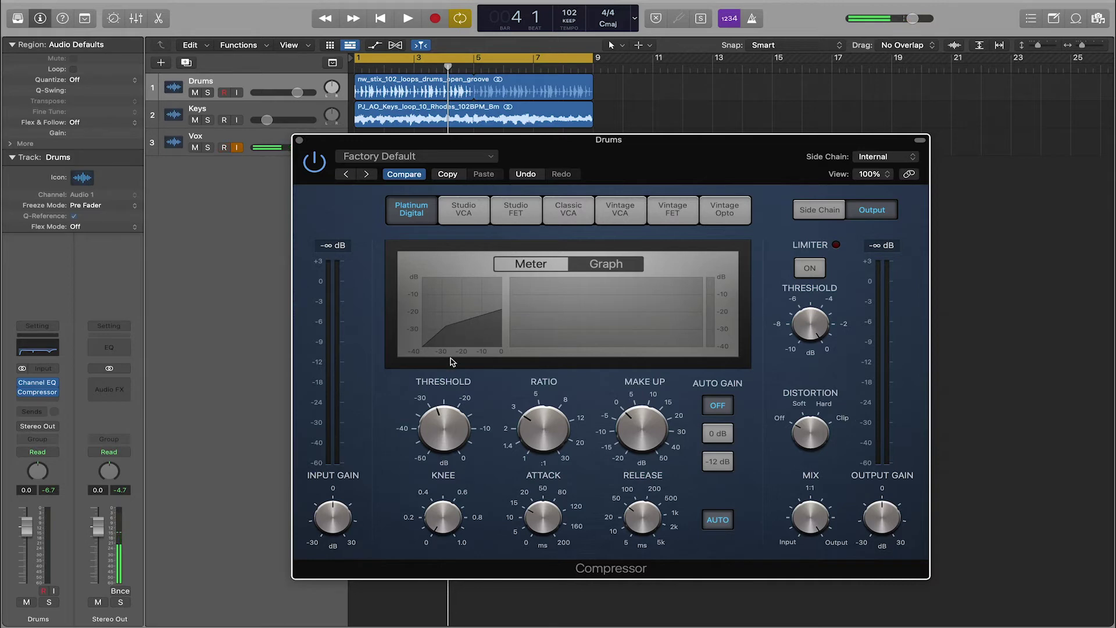
left_click_drag(440, 476, 440, 475)
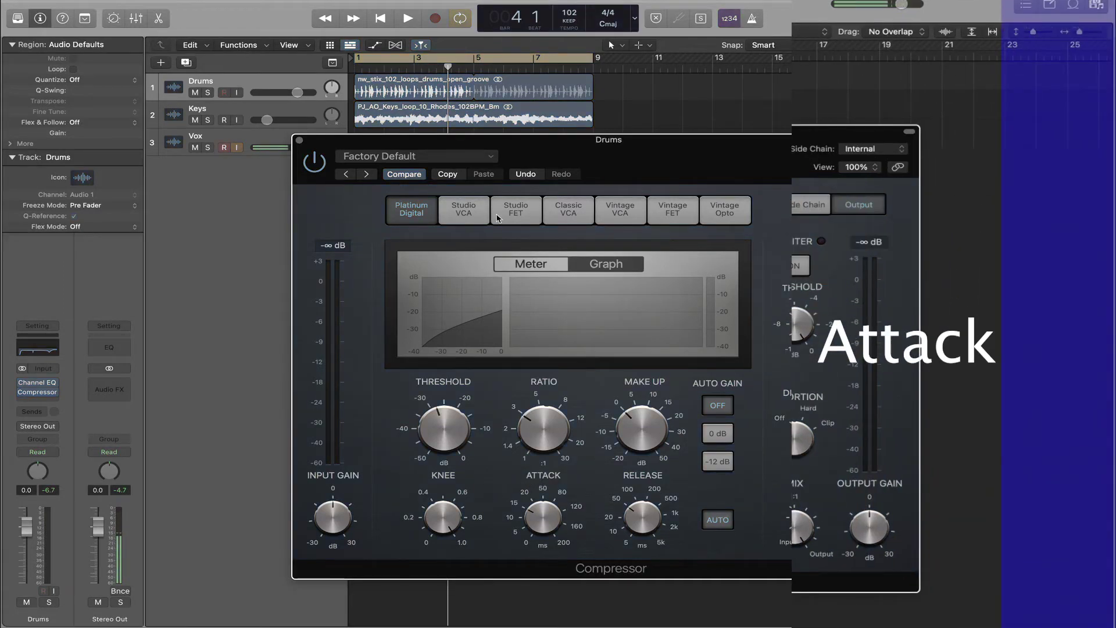
Step: Show the gain reduction meter and play the loop to compare an attack of about 197 ms with 0.0 ms
left_click(531, 264)
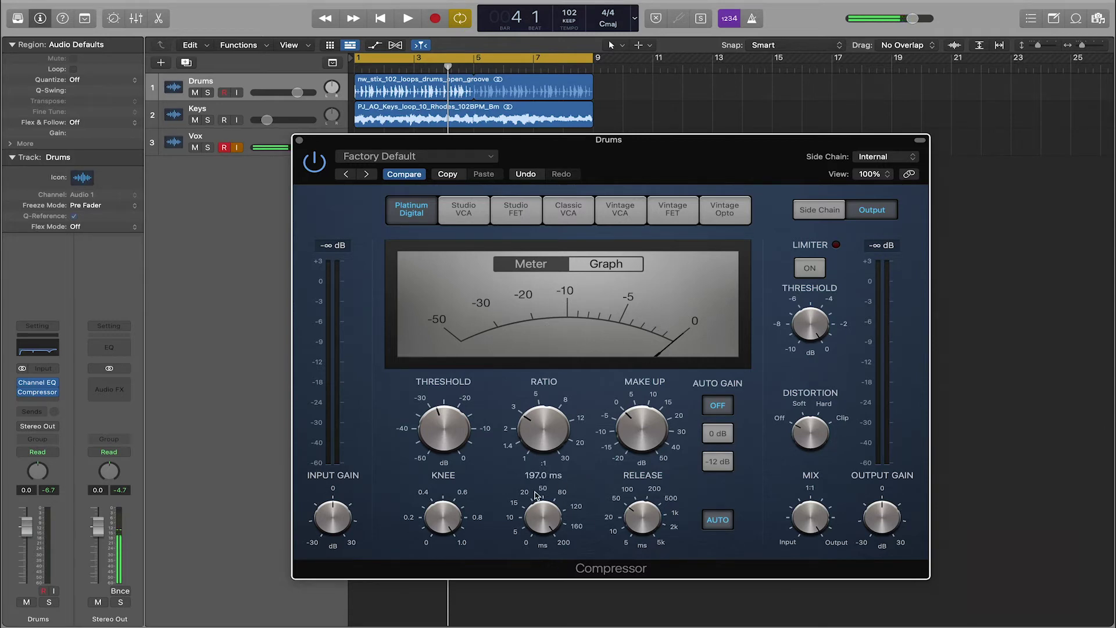
key("space")
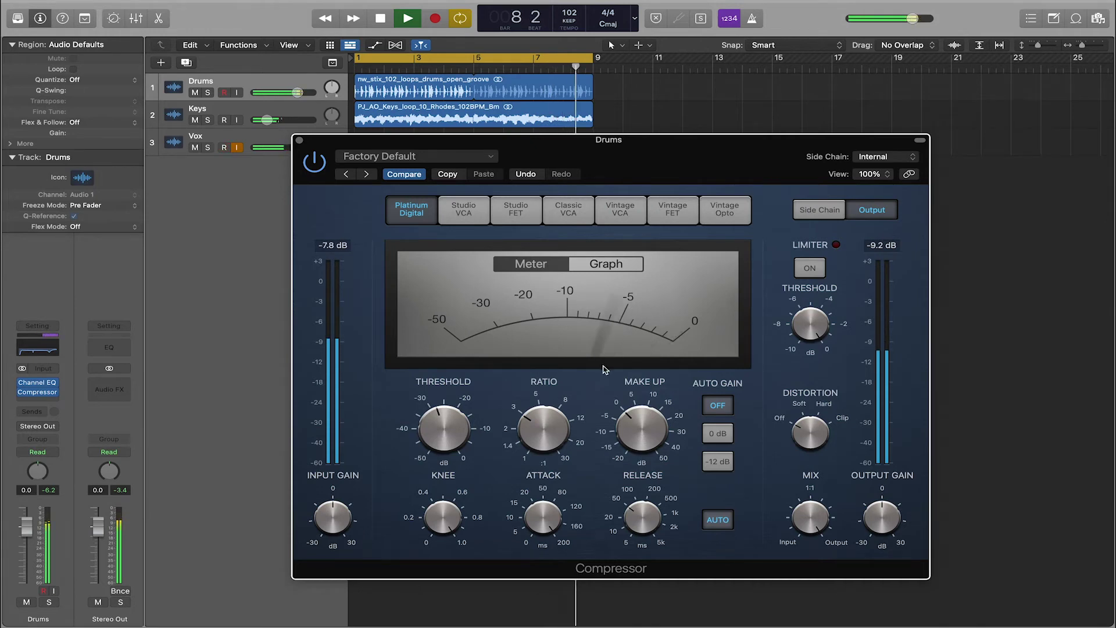
left_click_drag(542, 512, 541, 558)
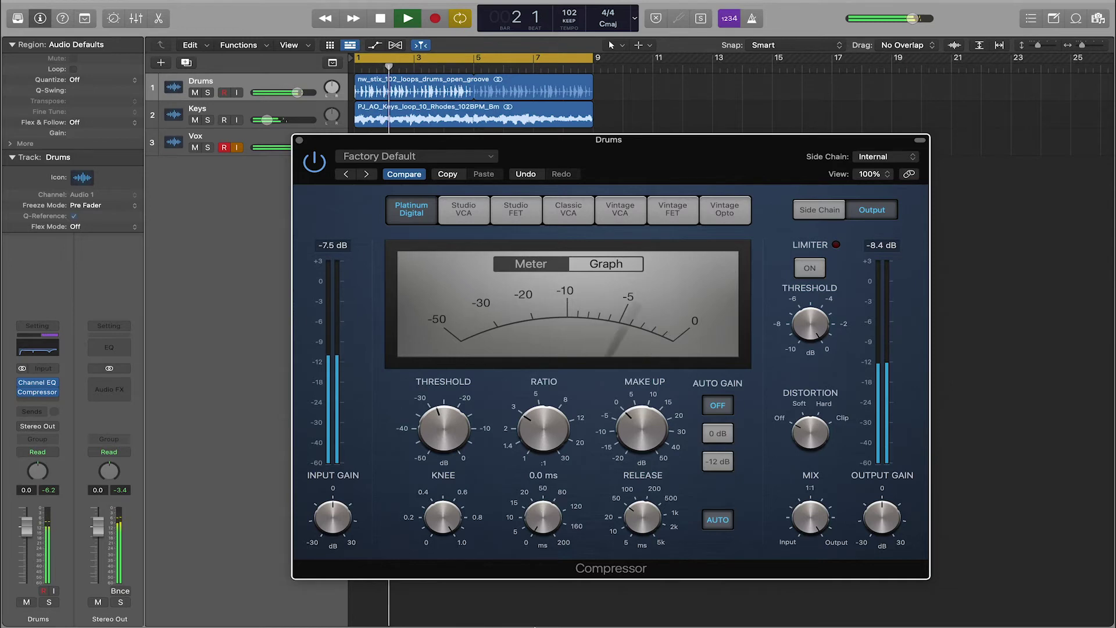
mouse_move(580, 461)
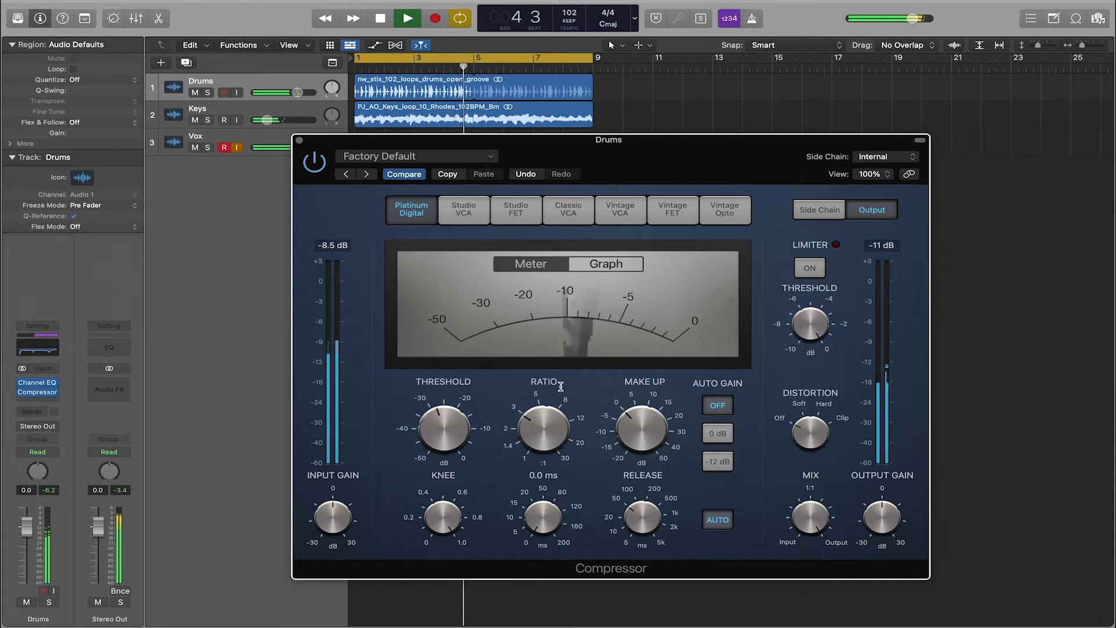
mouse_move(599, 397)
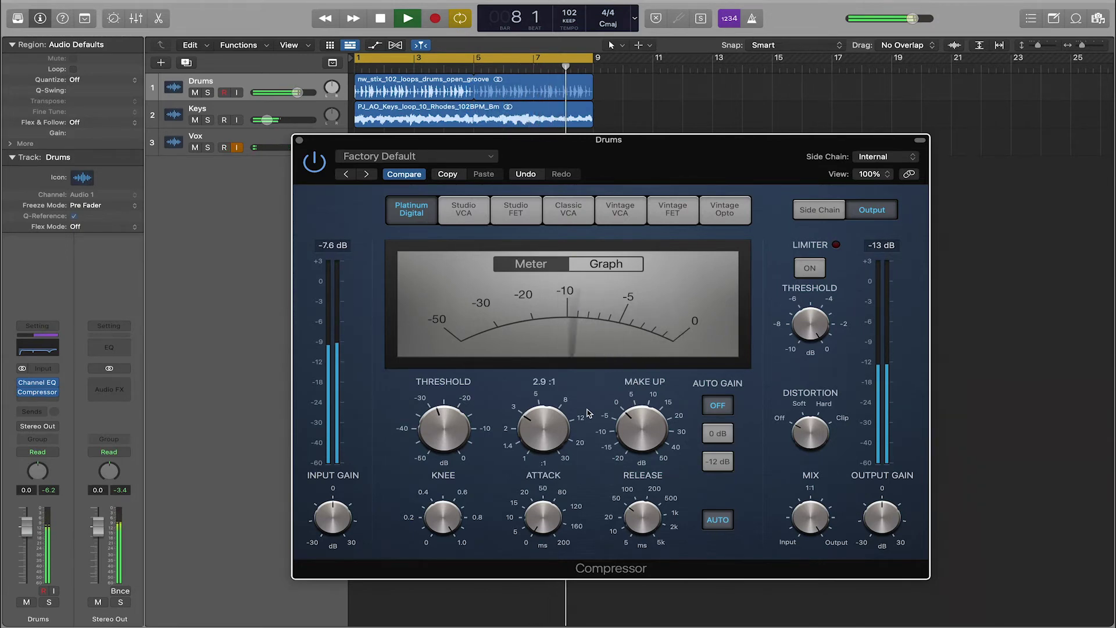
key("space")
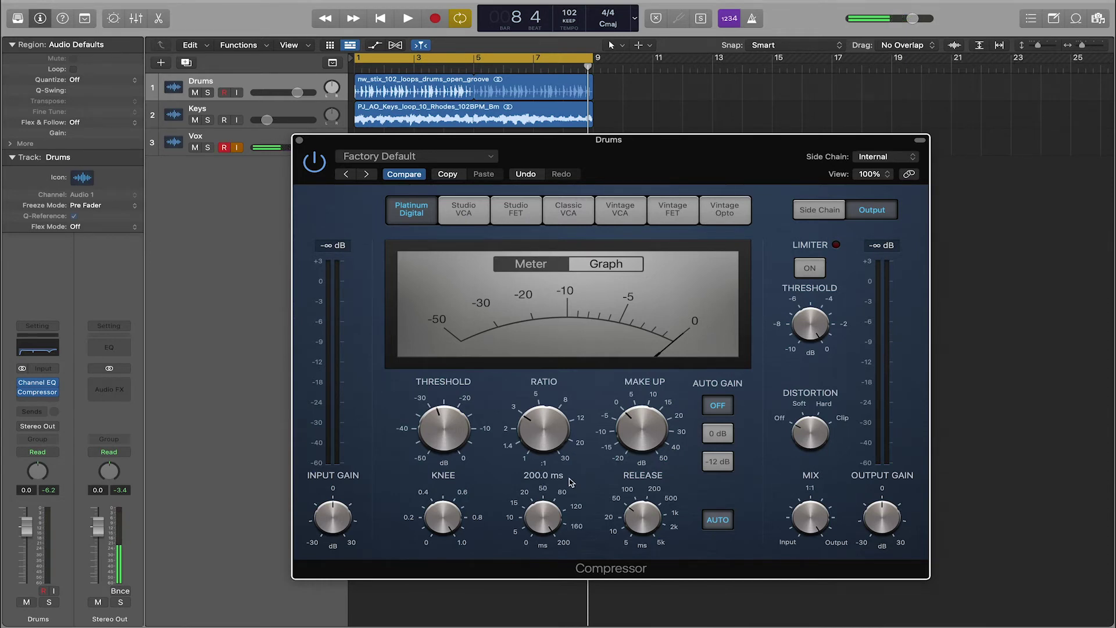
Step: Play the loop and reduce the attack from its maximum, fine-tuning it to 71 ms, and stop playback
key("space")
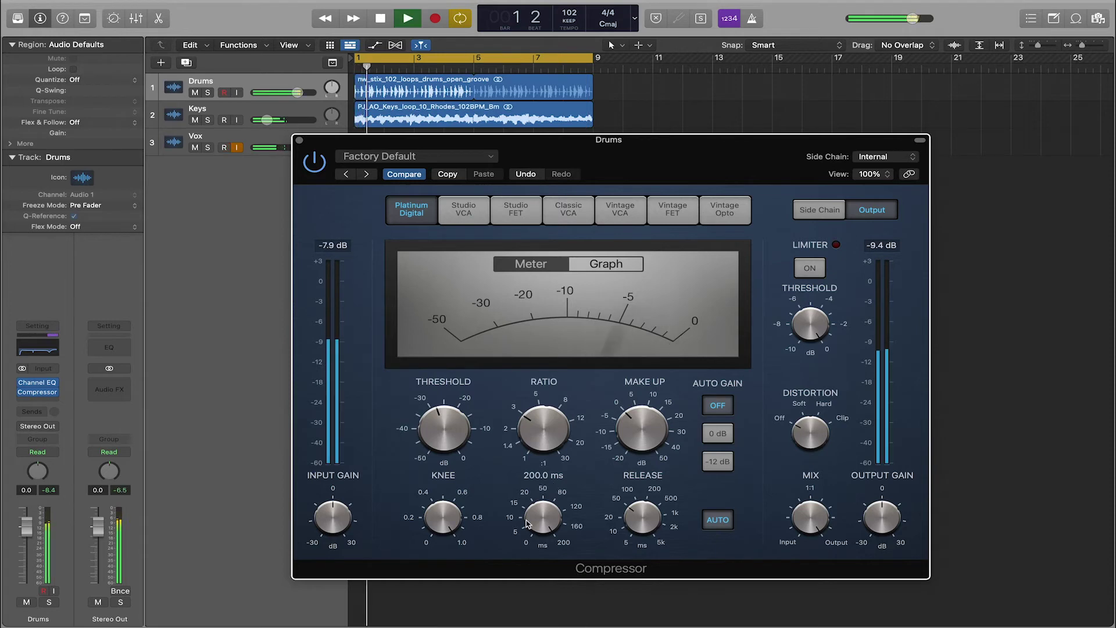
left_click_drag(545, 521, 546, 581)
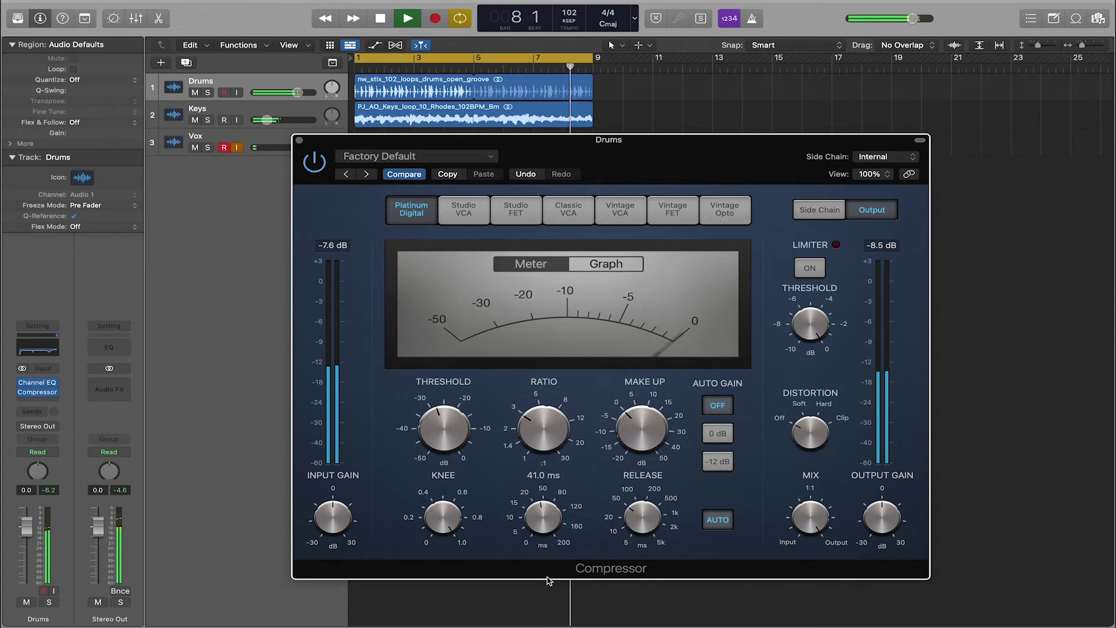
left_click_drag(538, 521, 539, 517)
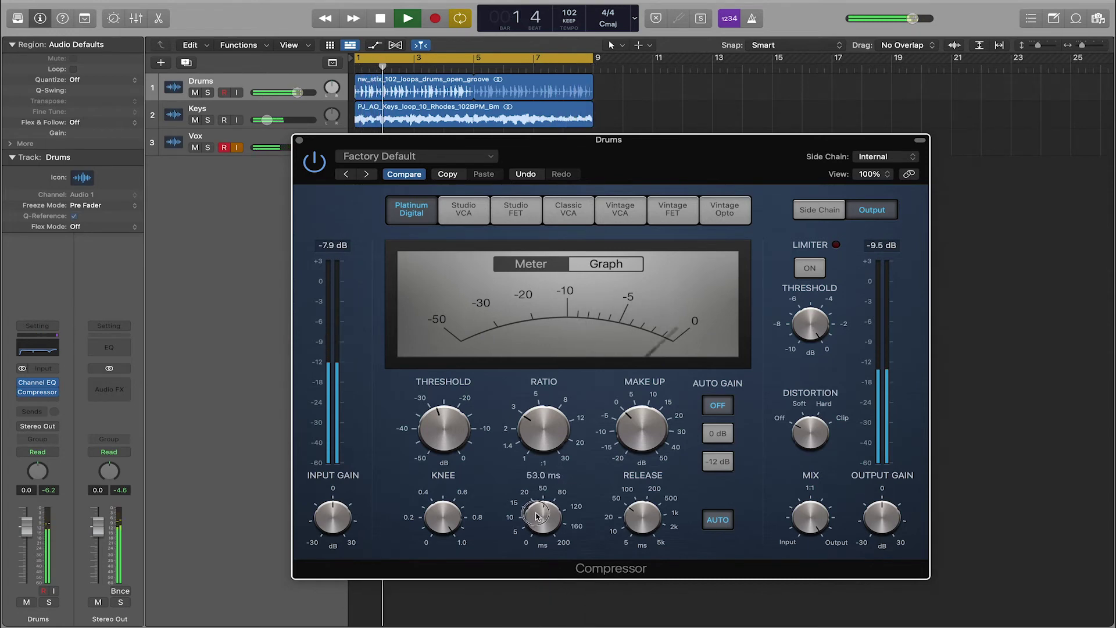
left_click_drag(538, 517, 536, 510)
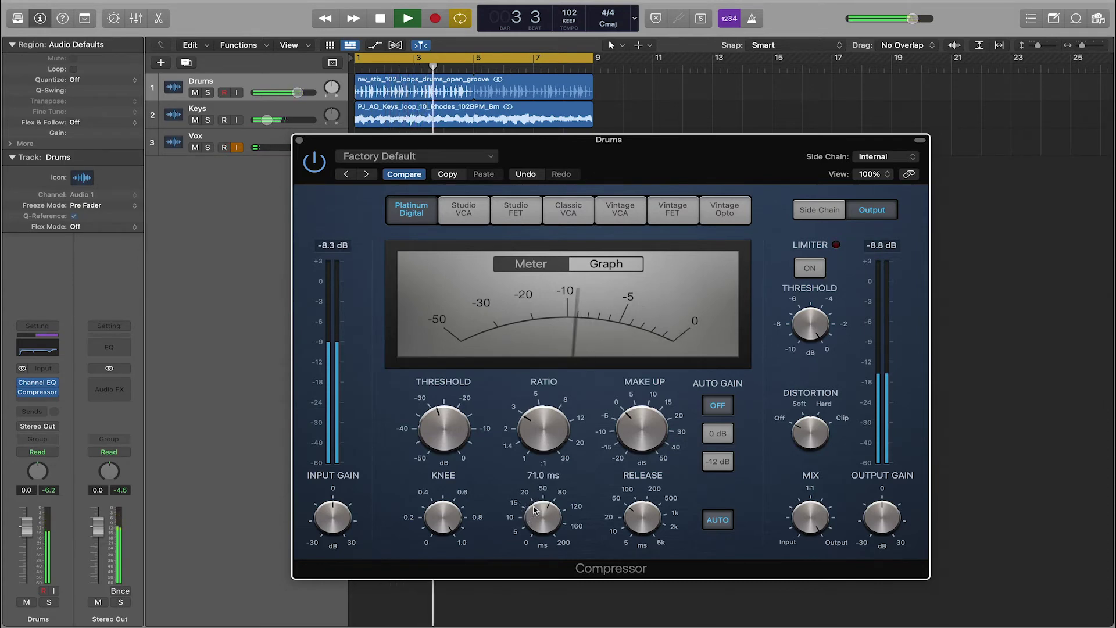
key("space")
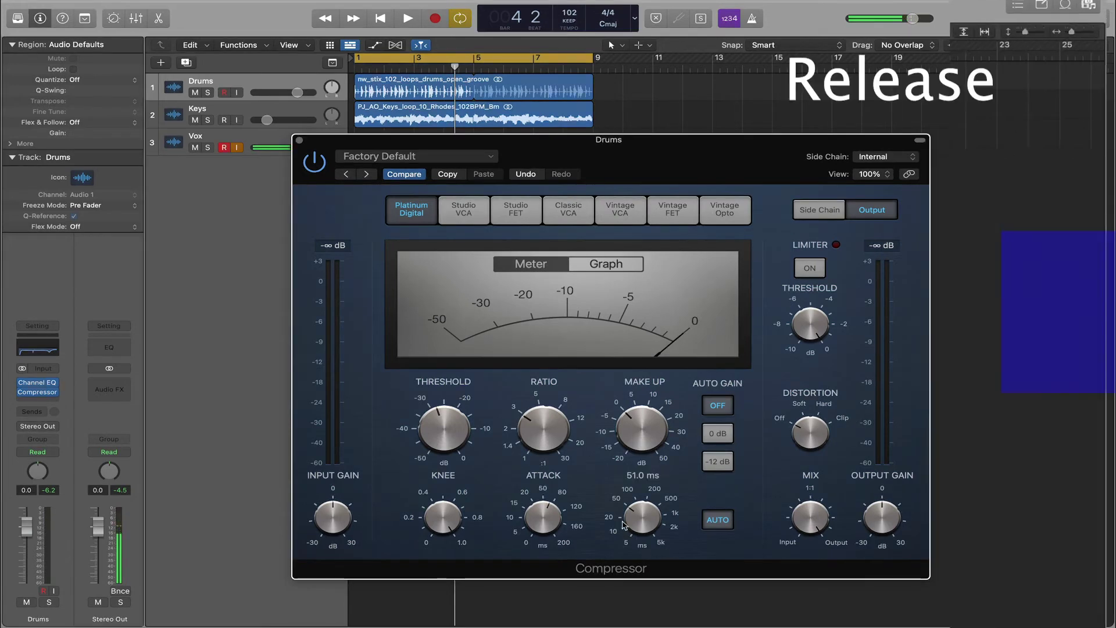
Step: Play the loop with the release at 5.3 ms and raise the release to 5000 ms to compare the recovery
mouse_move(655, 487)
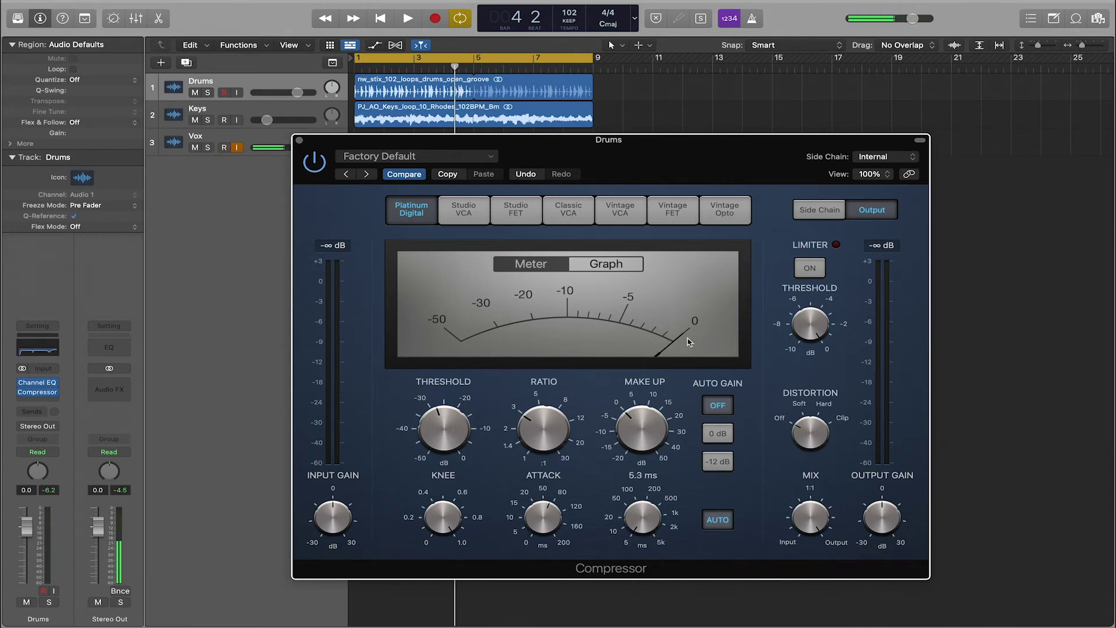
key("space")
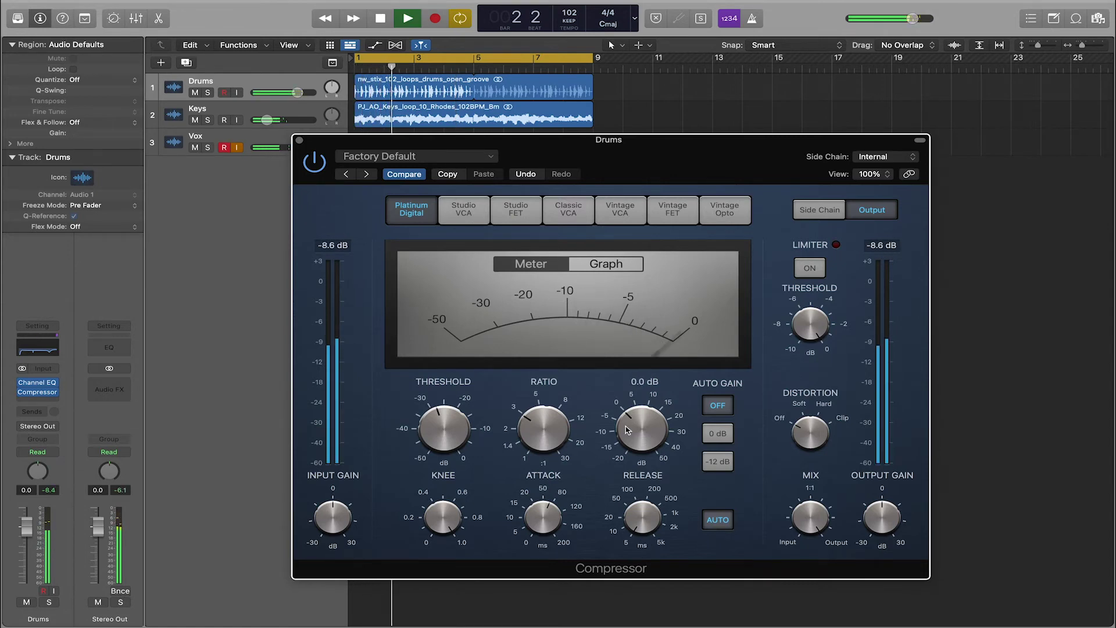
mouse_move(628, 430)
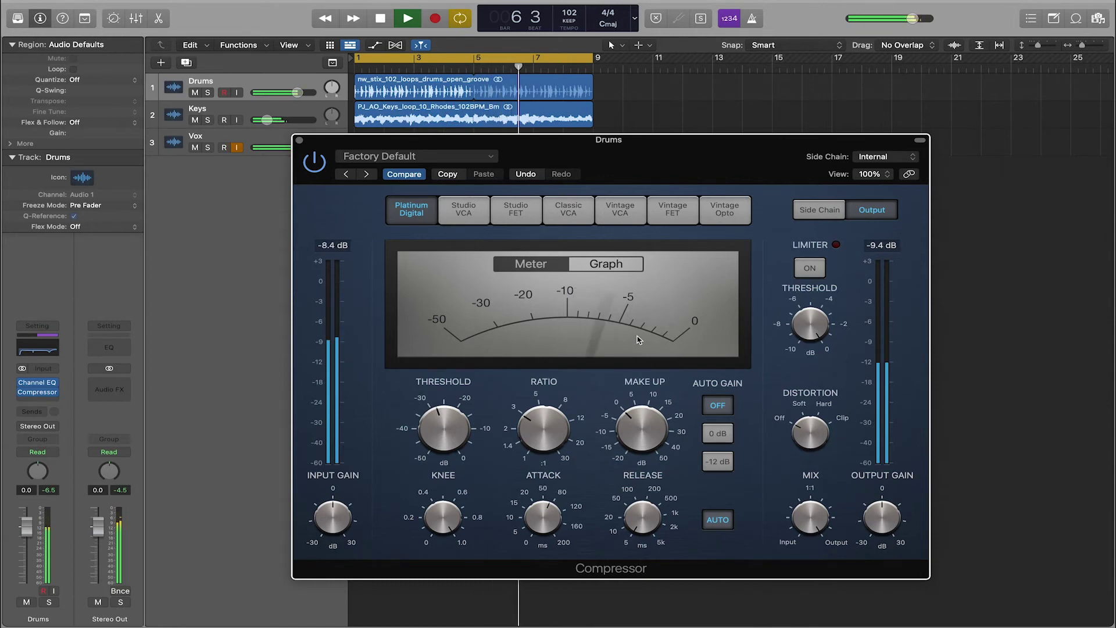
left_click(638, 529)
left_click_drag(638, 529, 656, 400)
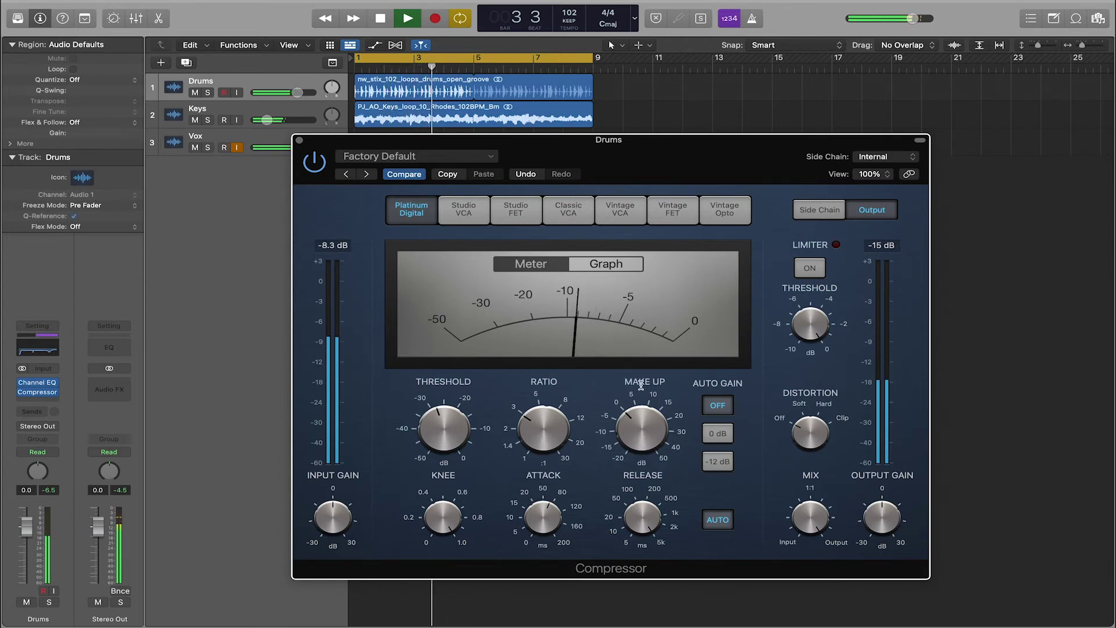
Step: Alternate between the graph and meter displays to examine gain reduction with the 5000 ms release
left_click(615, 265)
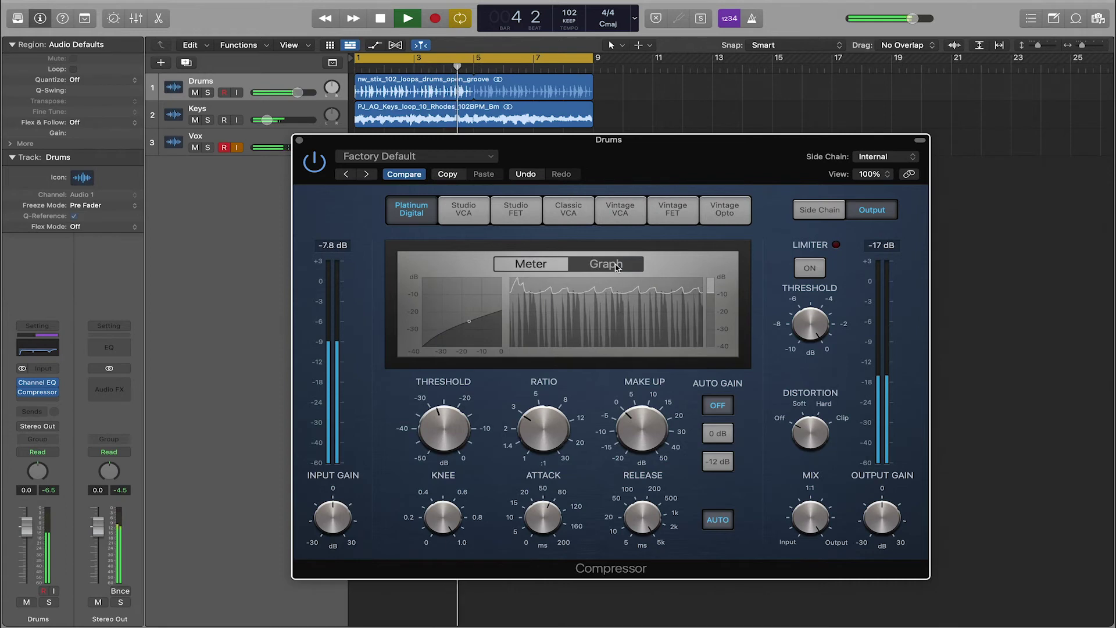
left_click(531, 264)
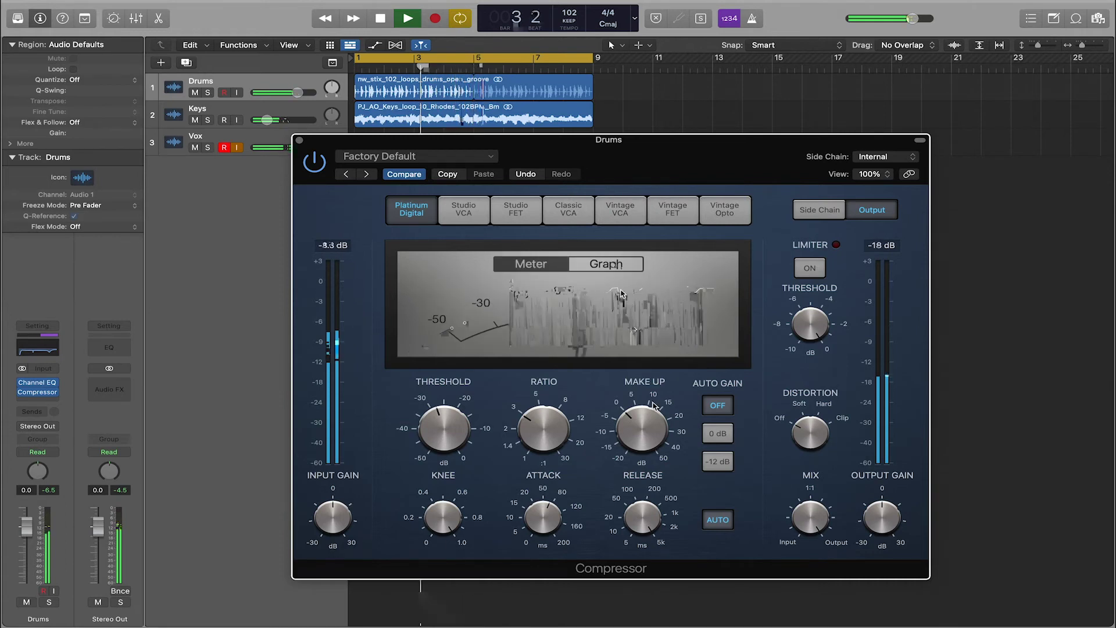
left_click(606, 263)
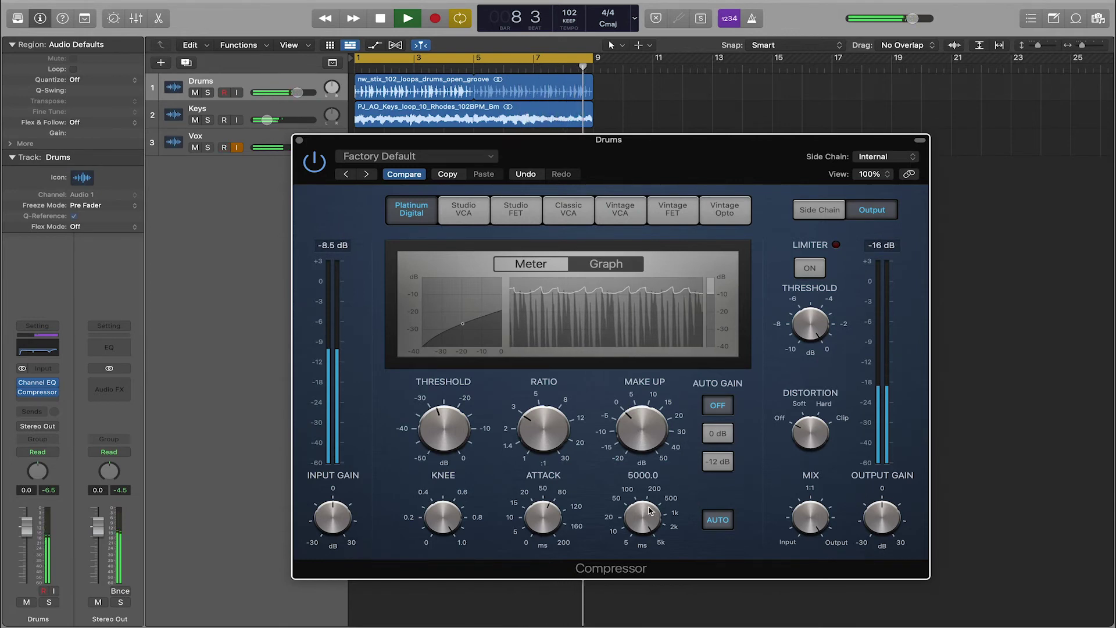
mouse_move(624, 617)
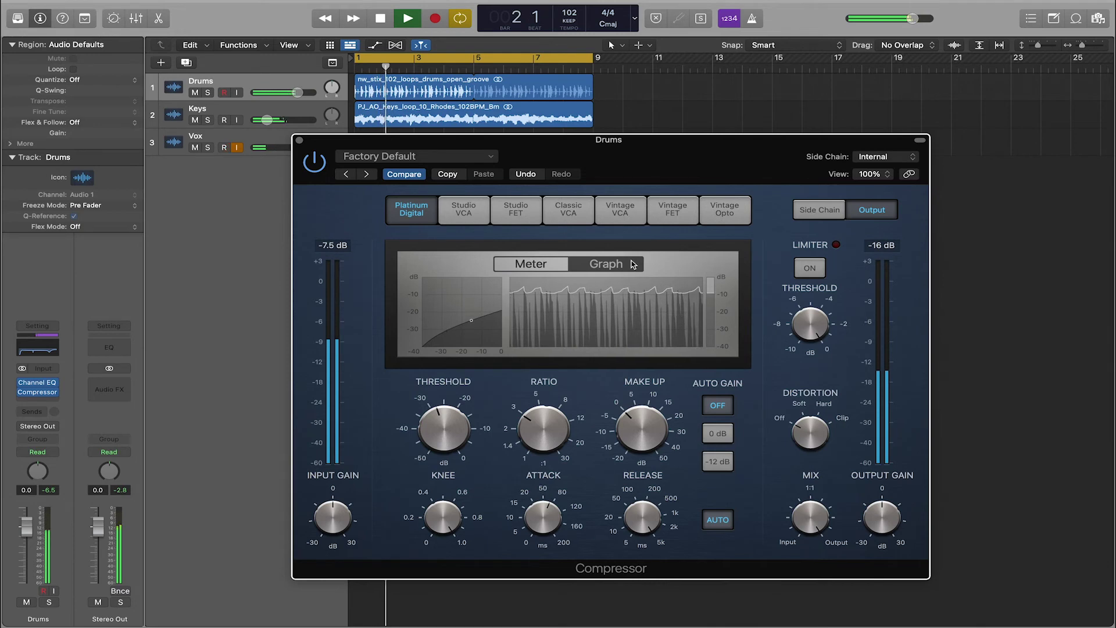
Step: Show the gain reduction meter again and set the release to about 440 ms while the loop plays
left_click(530, 263)
mouse_move(652, 494)
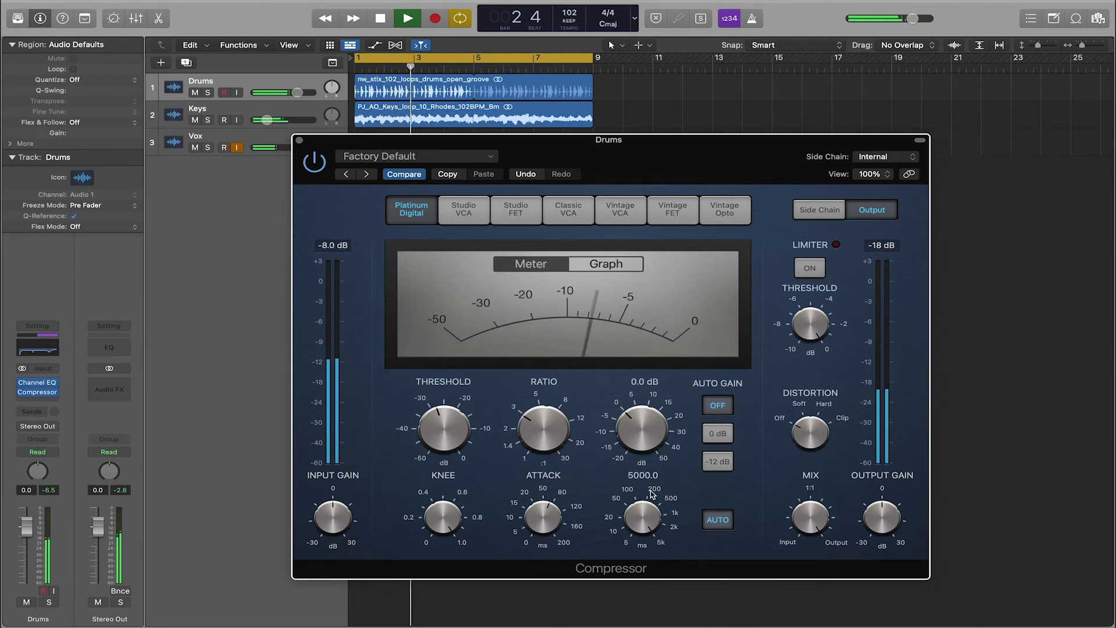
left_click_drag(641, 514, 639, 551)
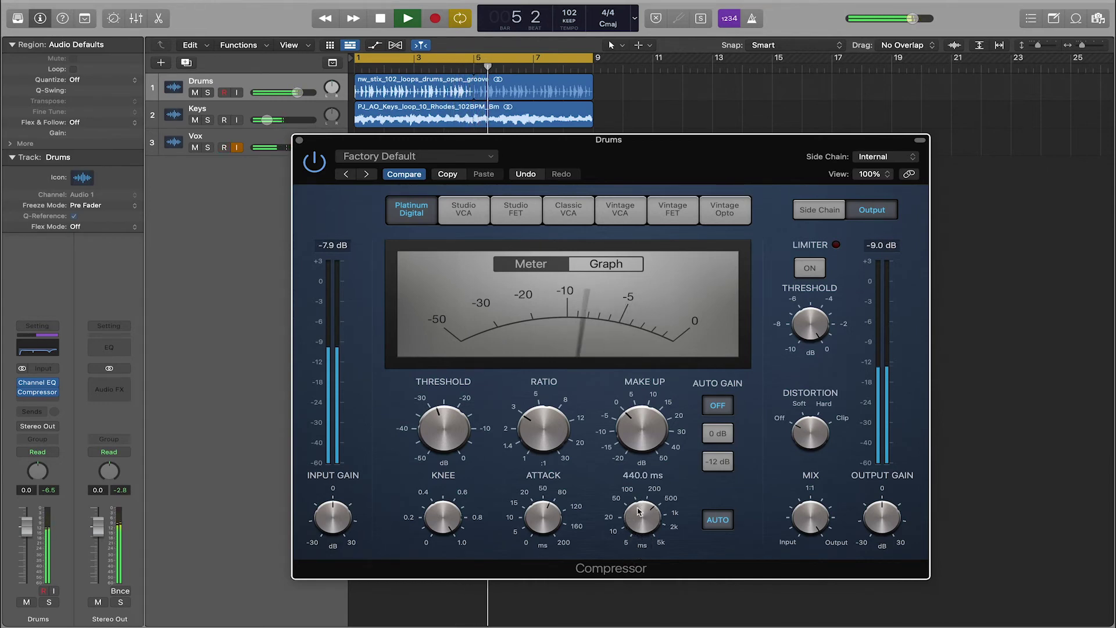
Step: Compare release times of 4700 ms, 130 ms and 5 ms while the loop plays, settle on 180 ms, and stop playback
left_click_drag(638, 512, 644, 457)
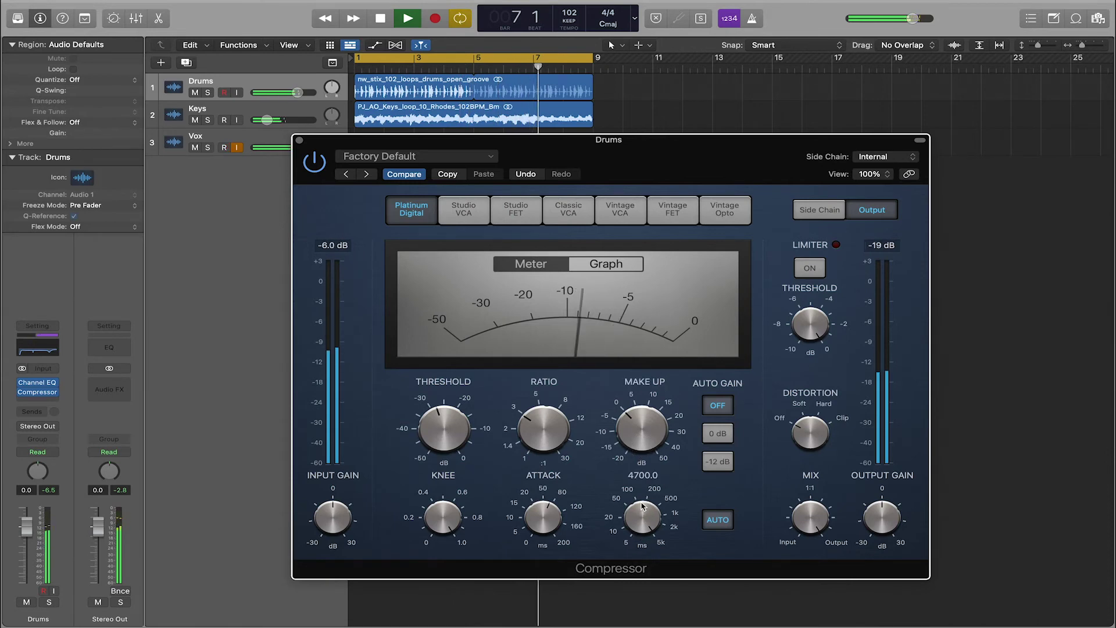
left_click_drag(641, 507, 633, 564)
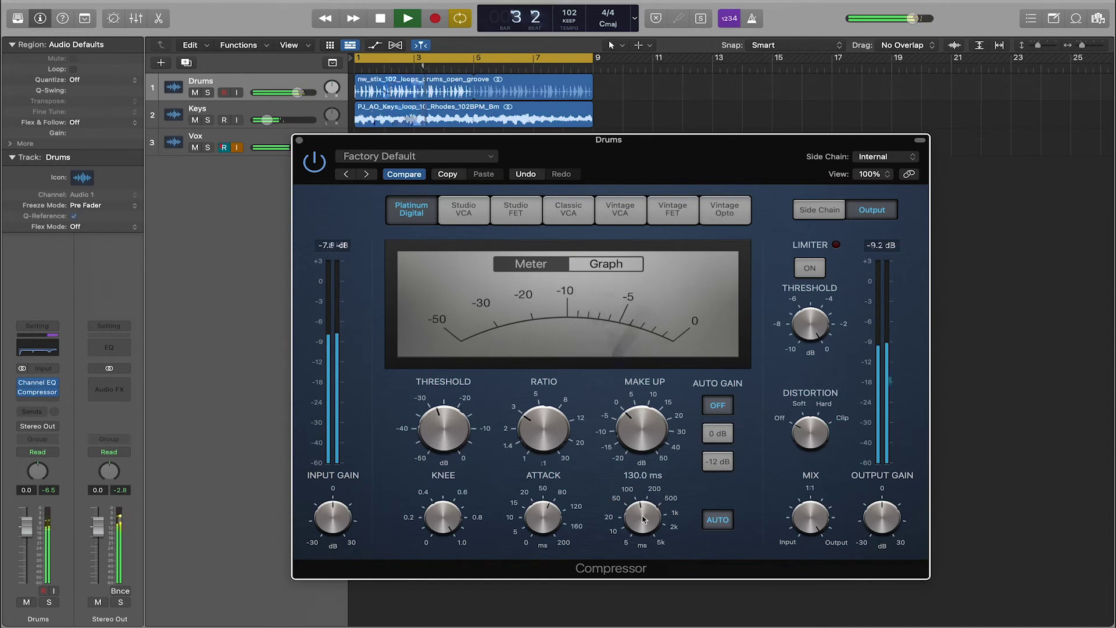
left_click_drag(641, 512, 646, 576)
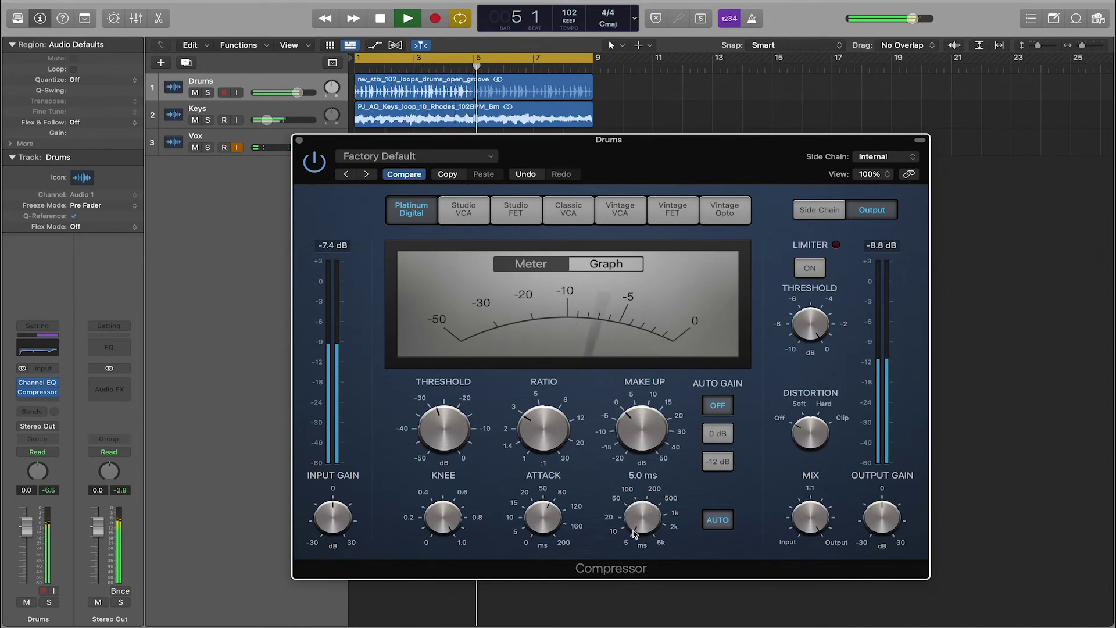
left_click_drag(643, 525, 630, 472)
key("space")
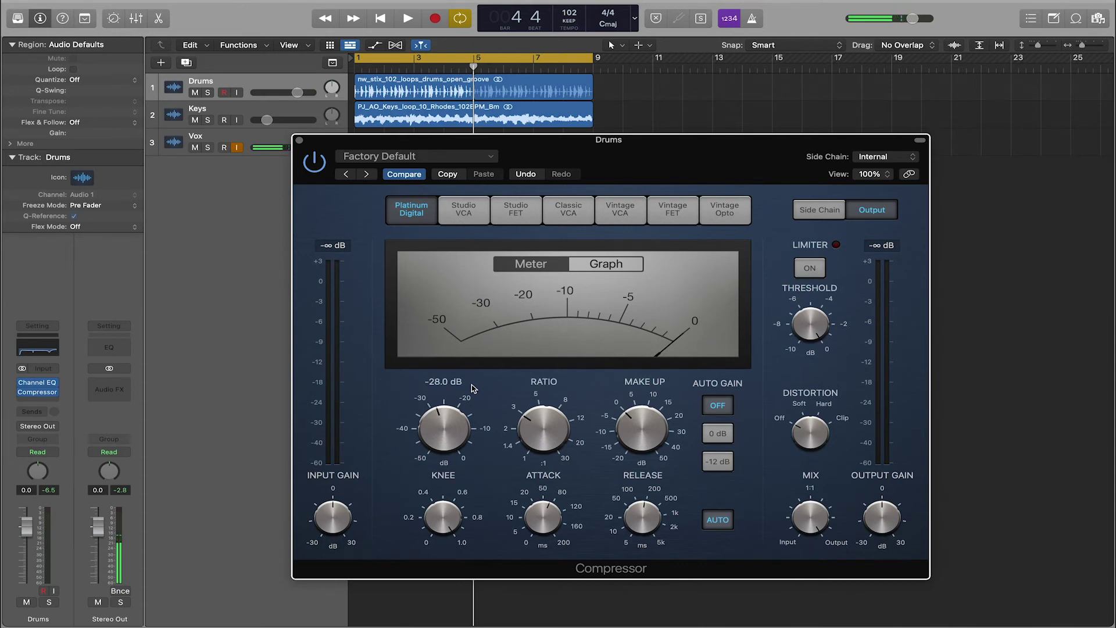
Step: Raise the threshold to -23 dB and the ratio to 3.7:1 while the loop plays, and stop playback
key("space")
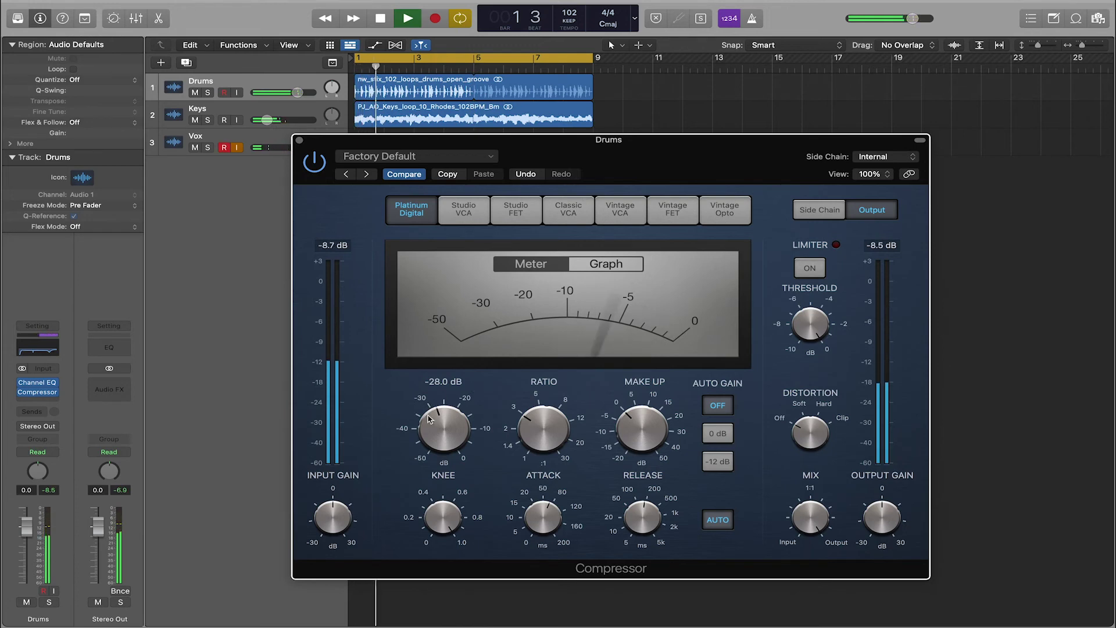
left_click_drag(439, 425, 437, 408)
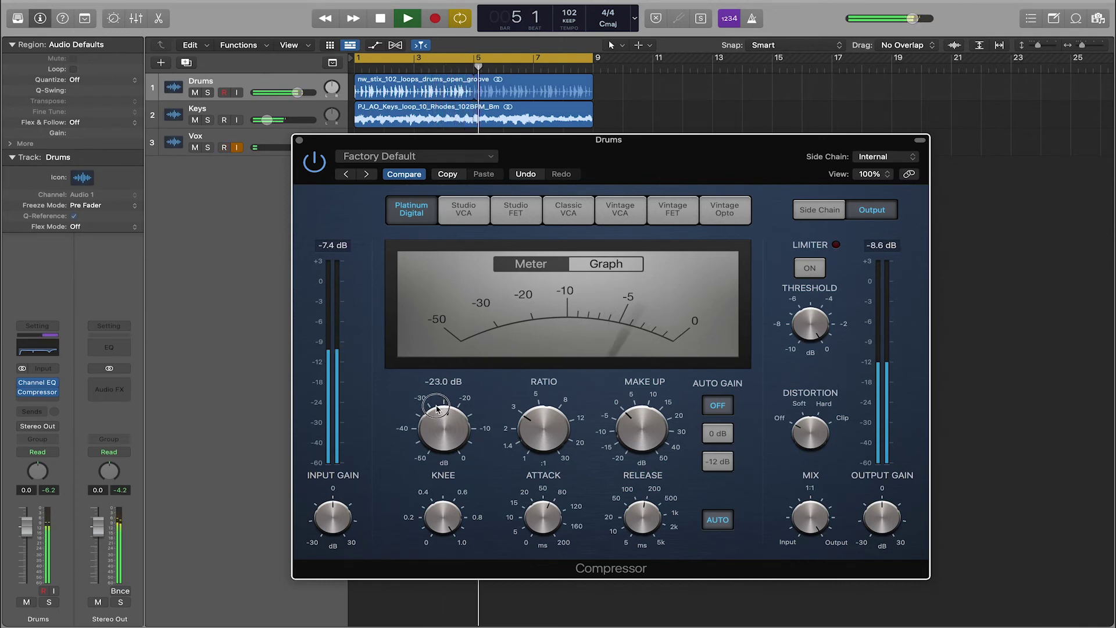
left_click(527, 419)
mouse_move(527, 419)
left_mouse_down()
mouse_move(529, 365)
mouse_move(527, 407)
left_mouse_up()
left_click(437, 411)
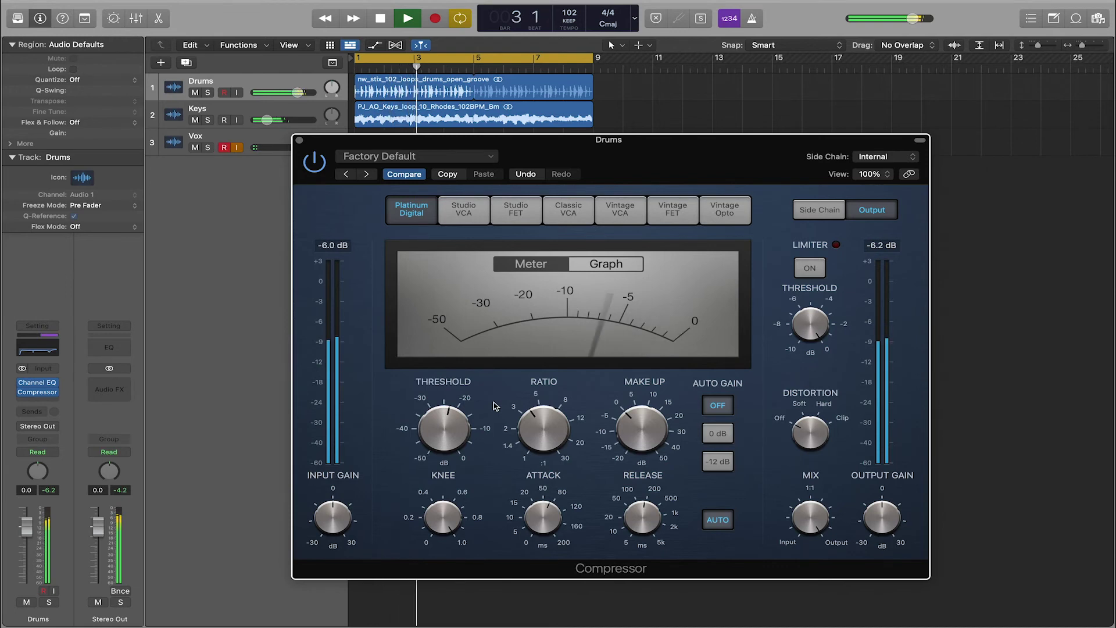
key("space")
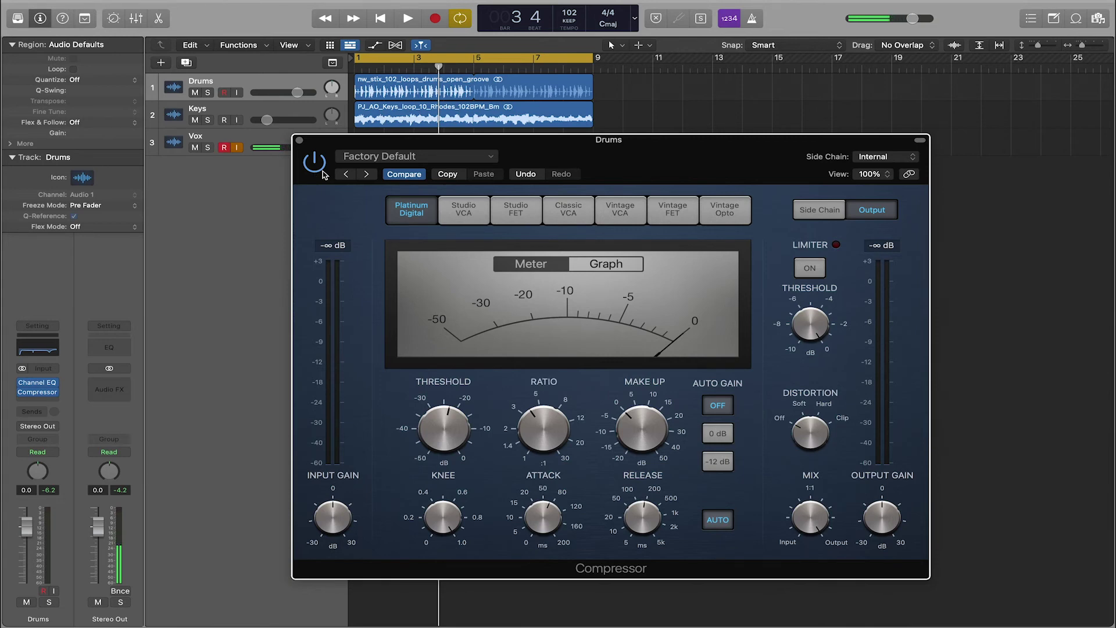
Step: Play the loop and alternately bypass and re-enable the Compressor to compare the Drums channel's peak levels
key("space")
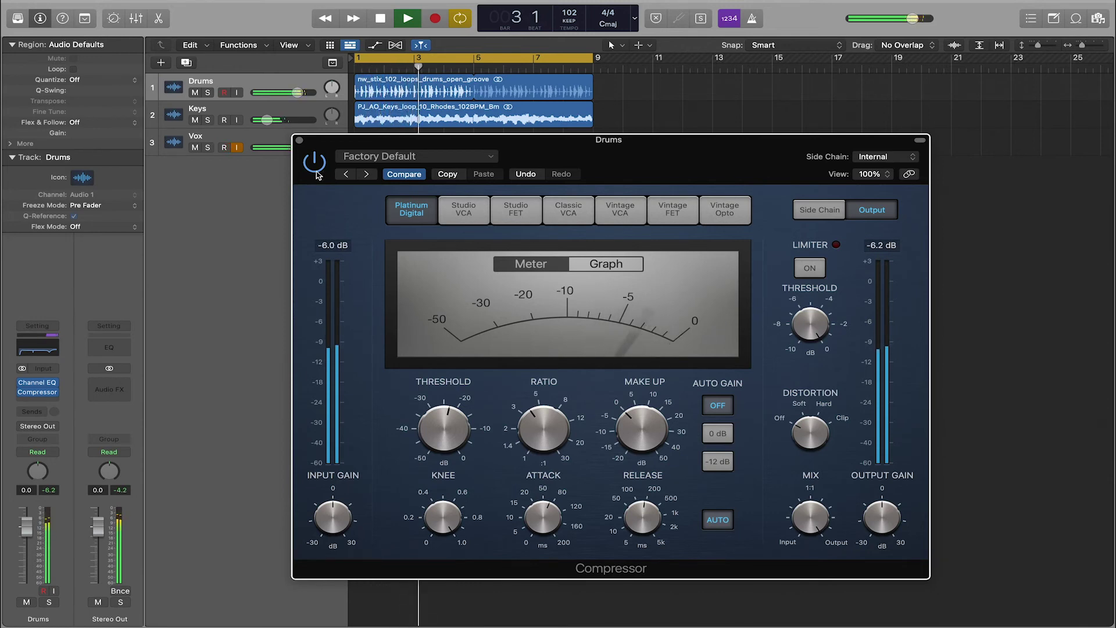
left_click(317, 172)
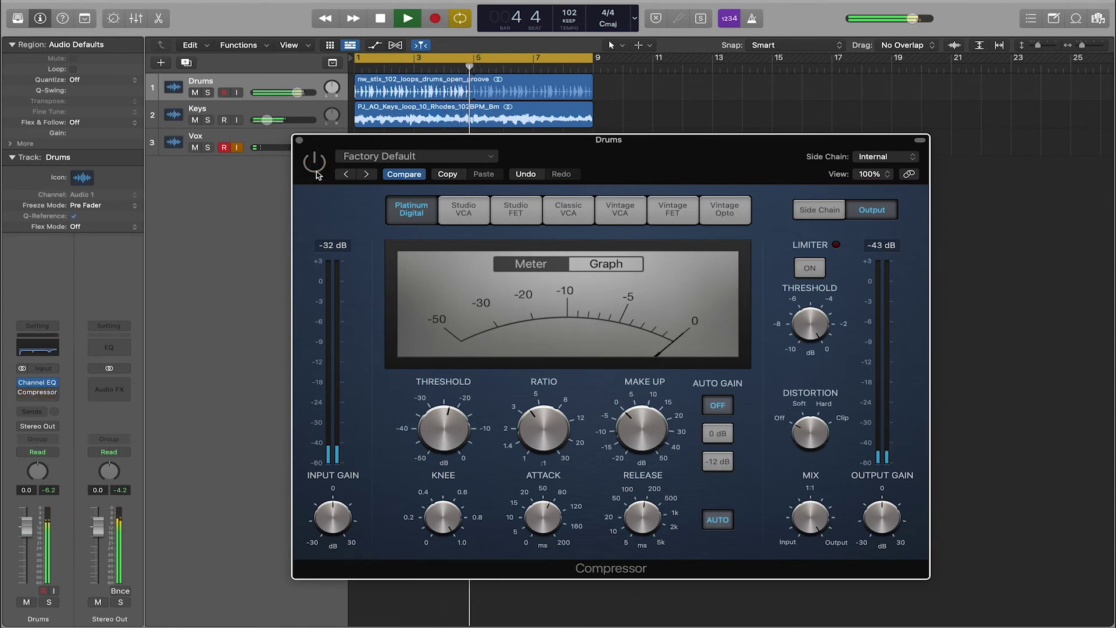
left_click(317, 172)
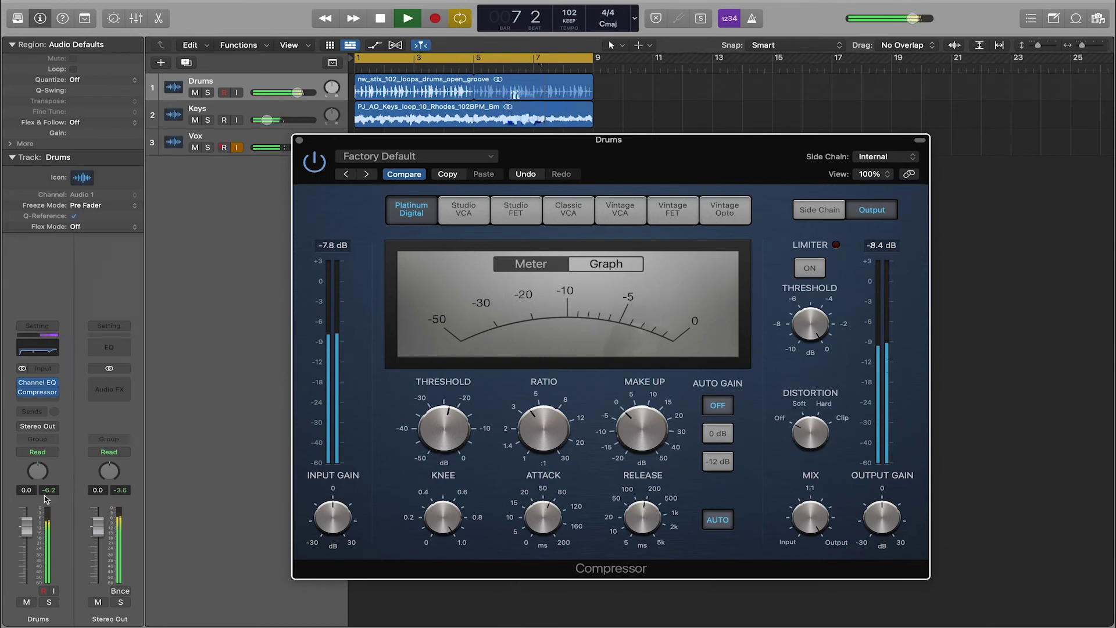
left_click(315, 167)
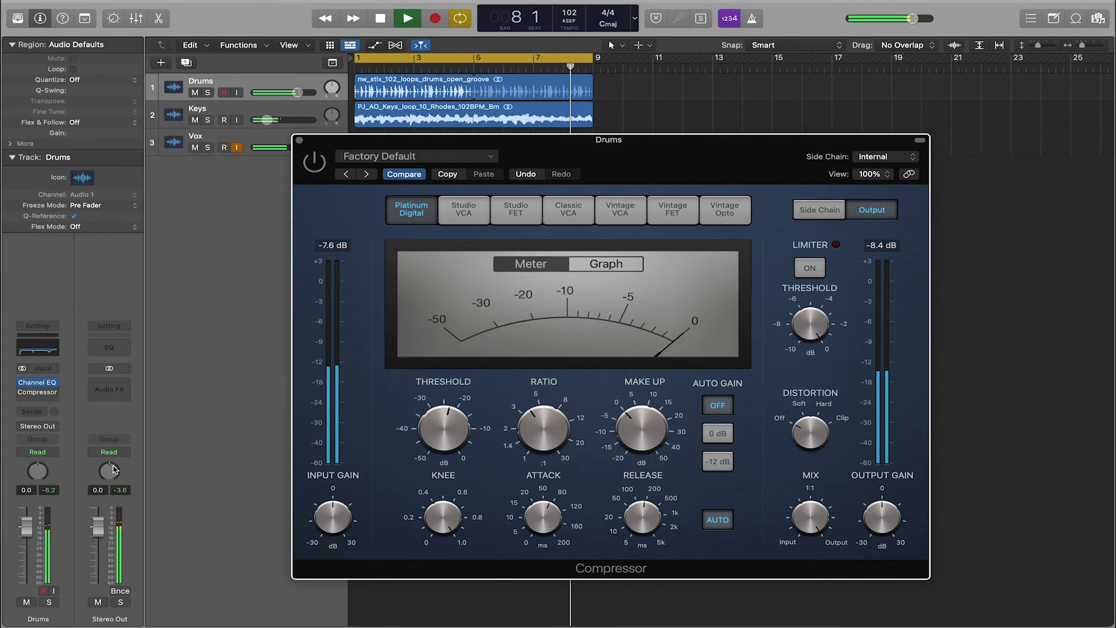
left_click(185, 381)
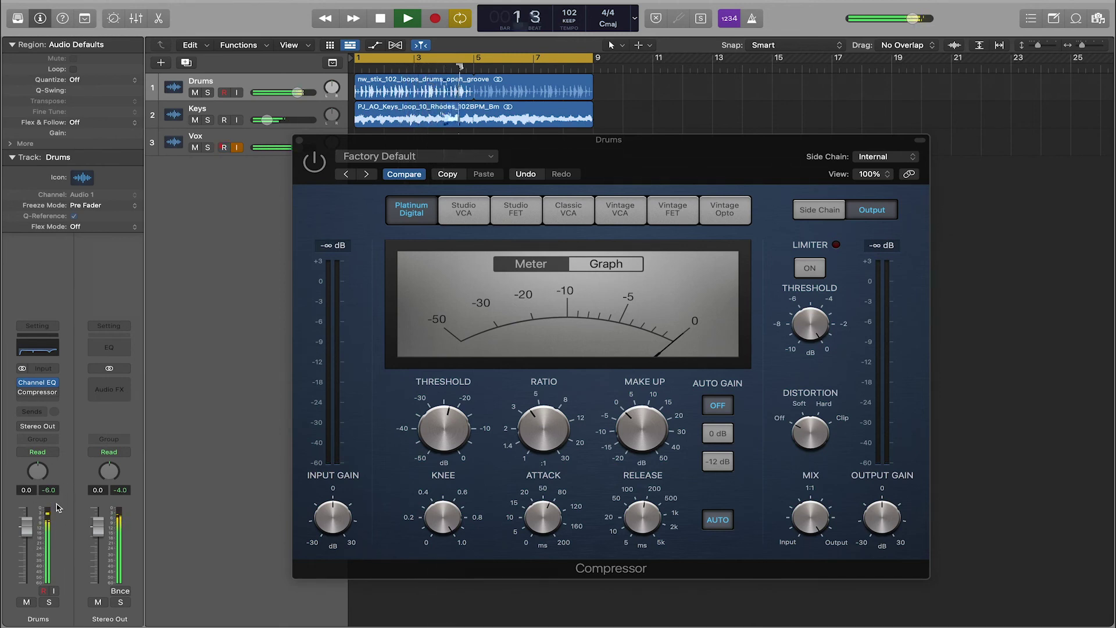
left_click(315, 167)
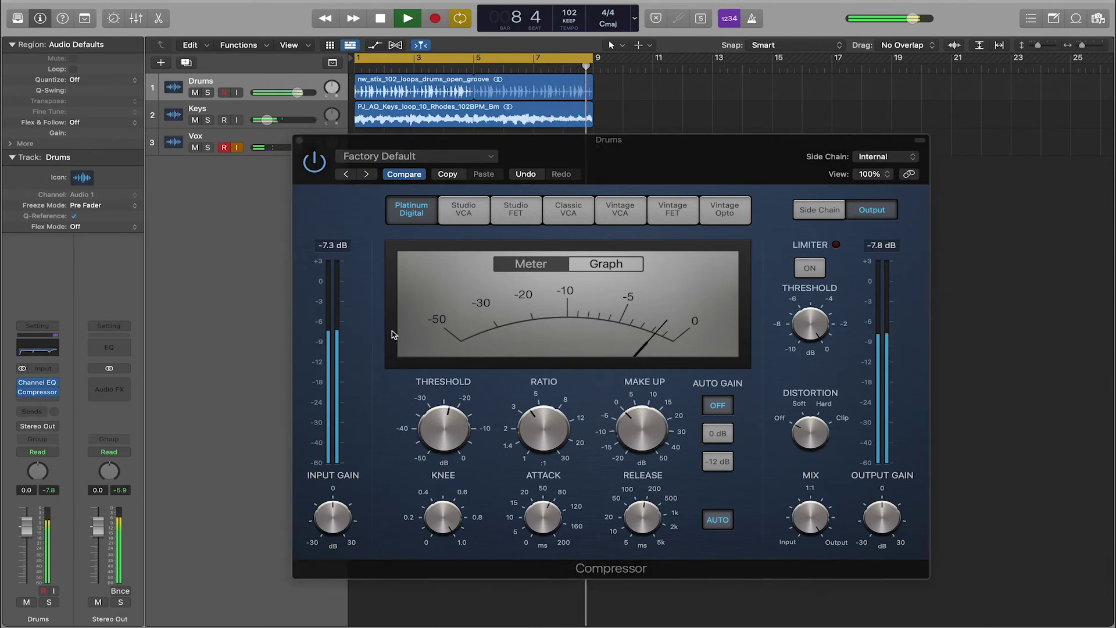
Step: Raise the make up gain to about 1 dB while the loop plays
left_click(519, 429)
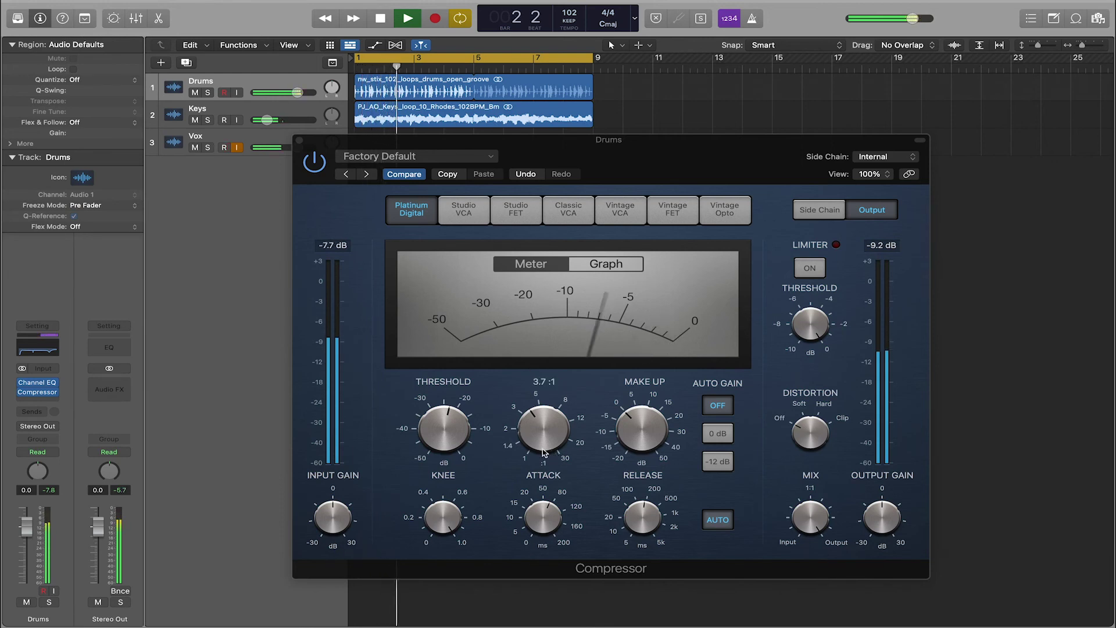
left_click(623, 423)
left_click_drag(623, 422, 623, 420)
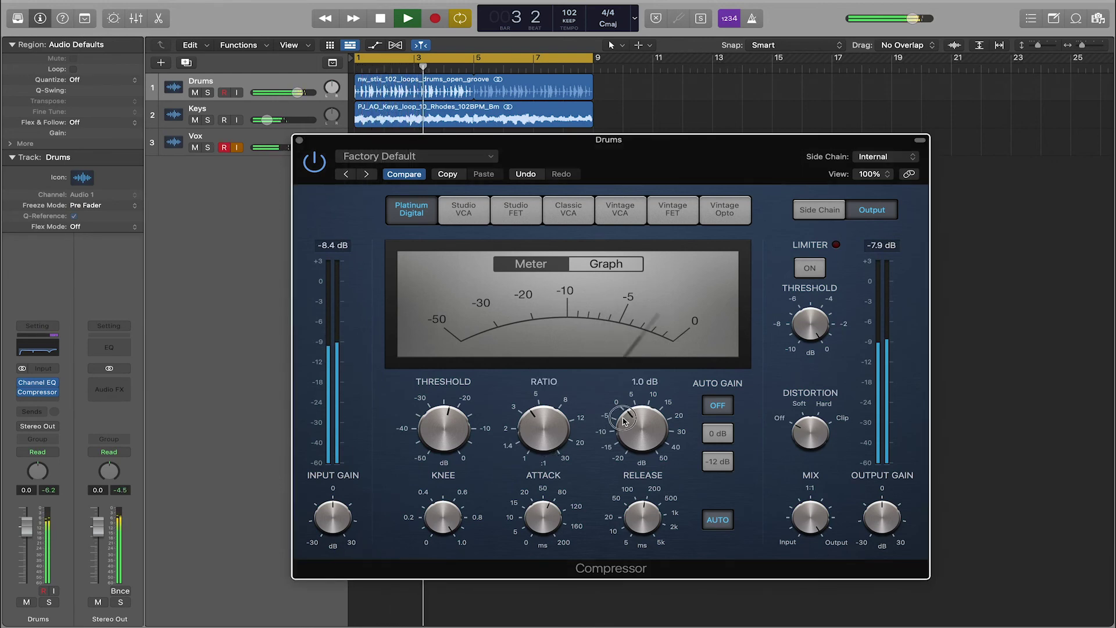
mouse_move(530, 415)
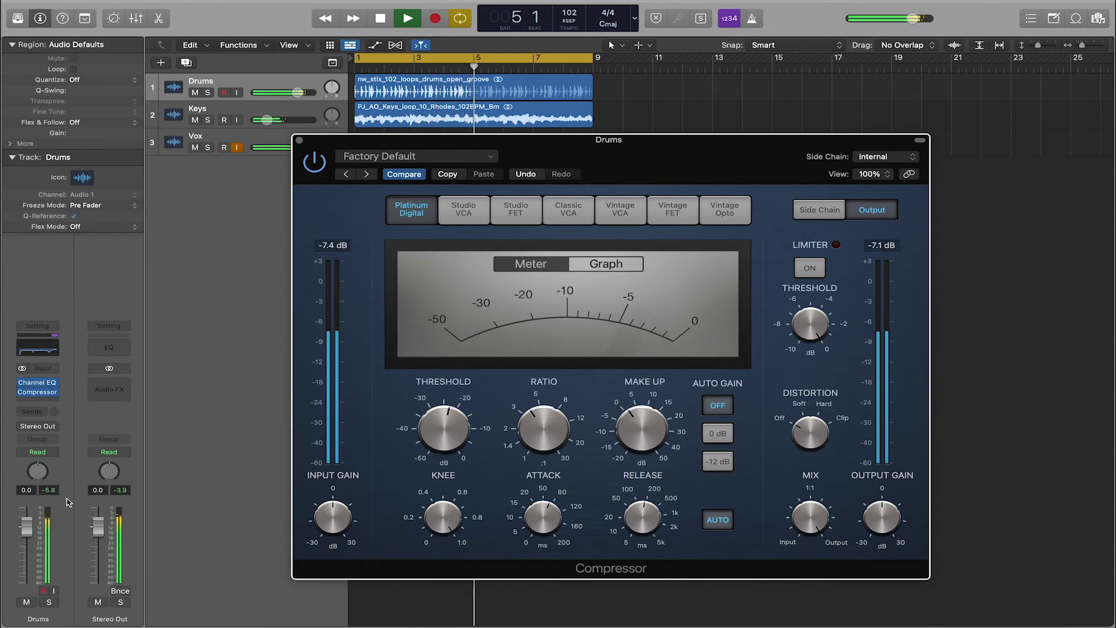
mouse_move(422, 379)
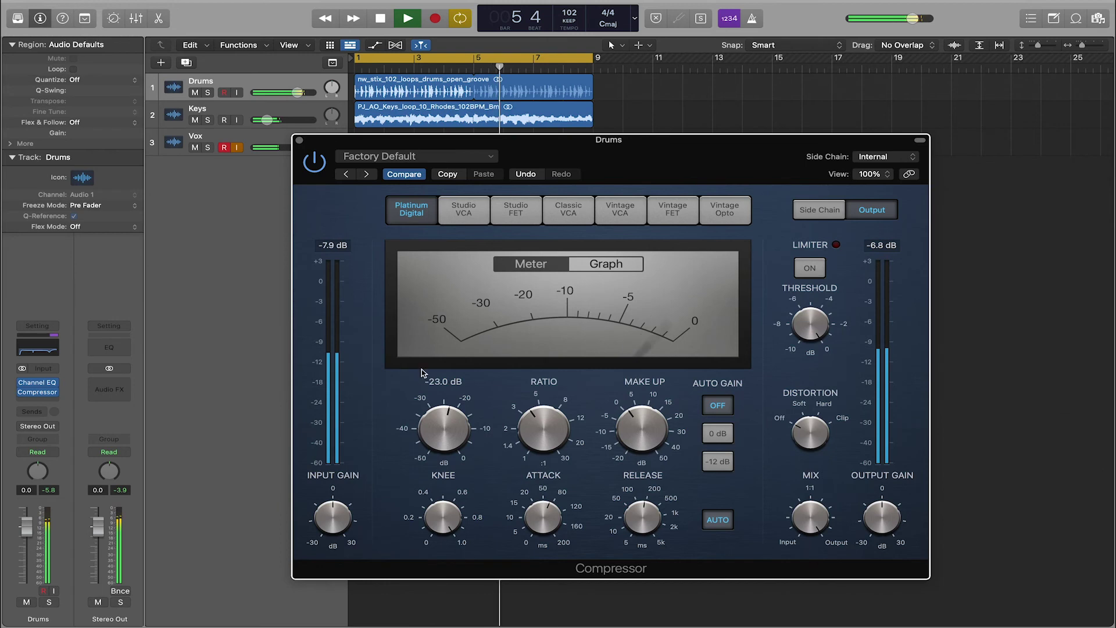
Step: Compare the level-matched drums with and without compression by toggling the Compressor's bypass, leave it enabled, and stop playback
left_click(315, 164)
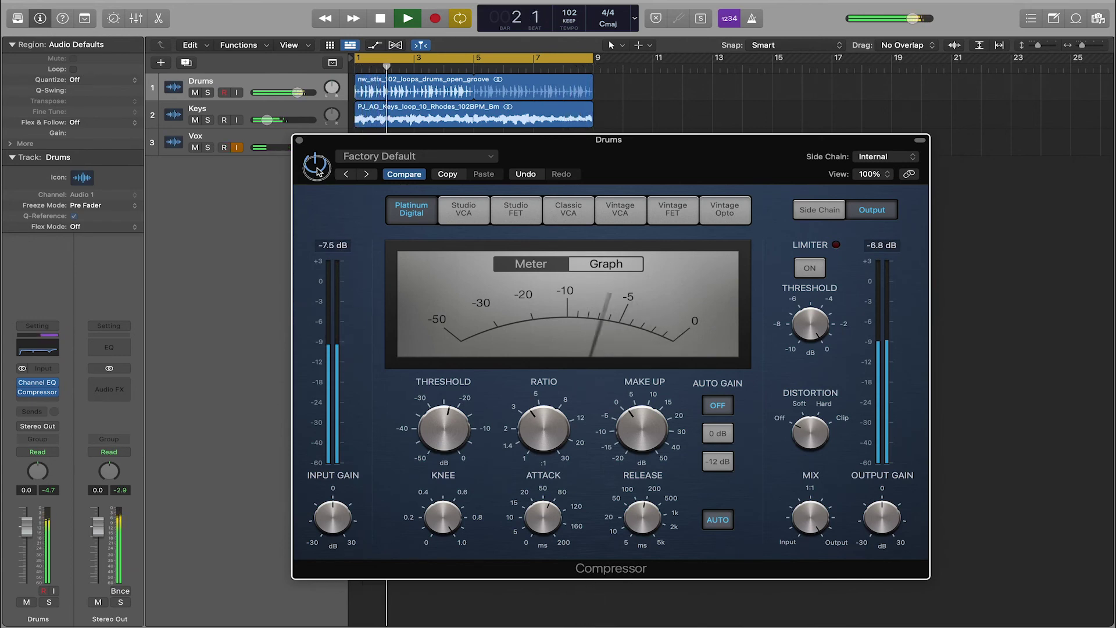
left_click(315, 165)
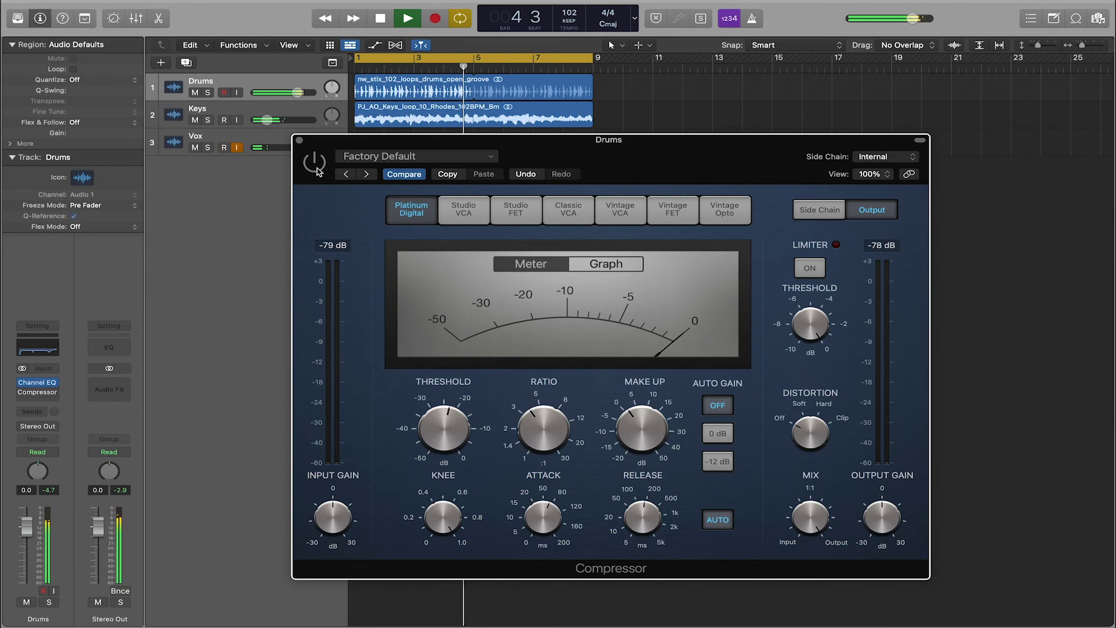
left_click(316, 169)
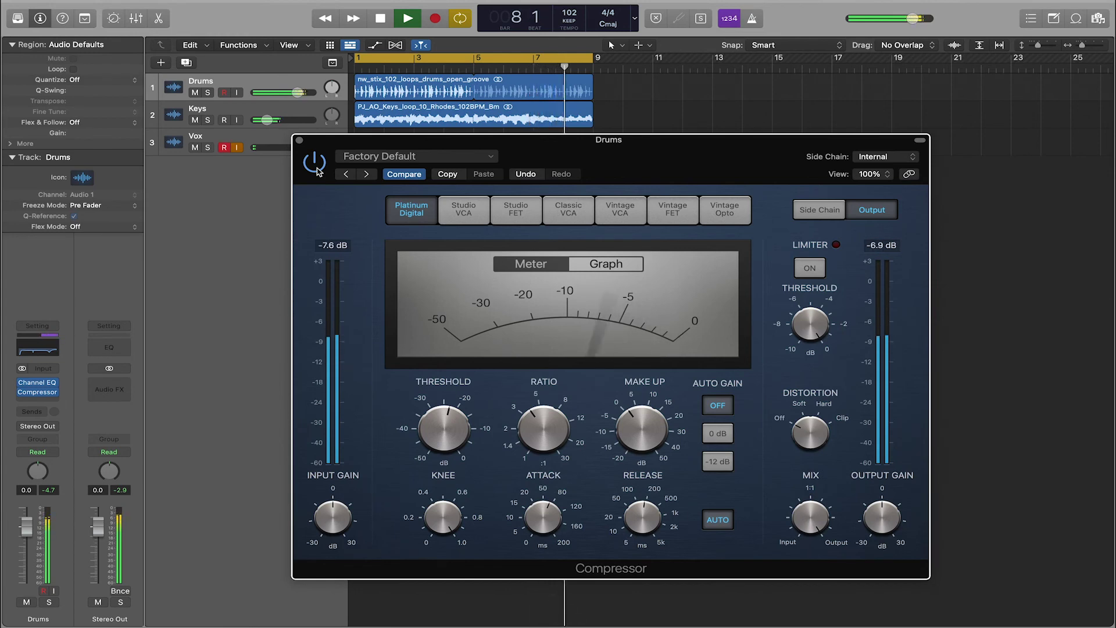
left_click(317, 168)
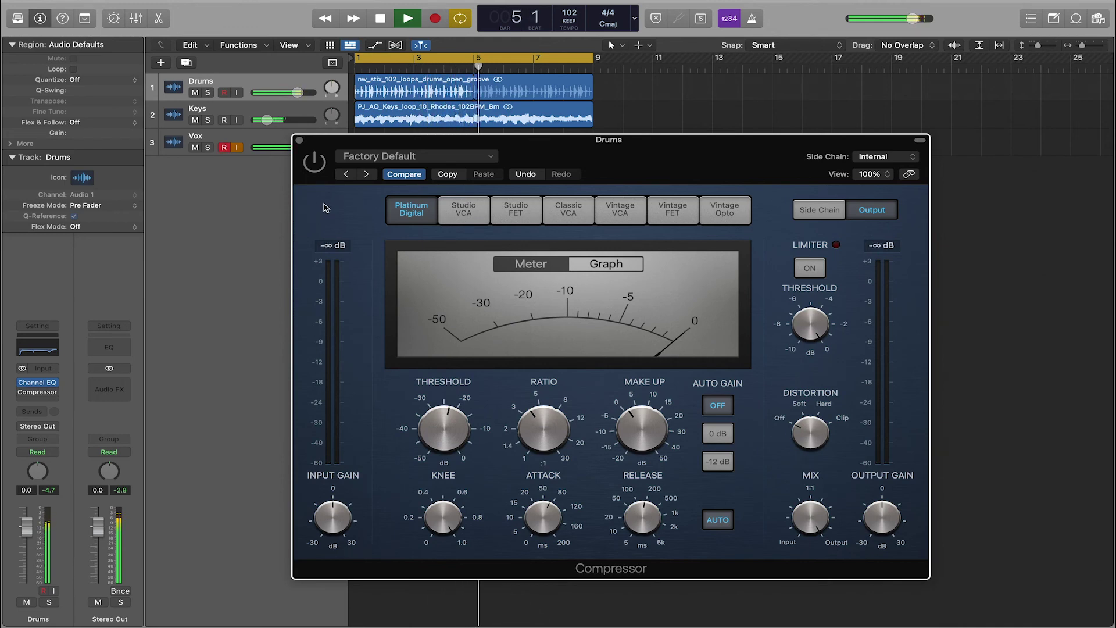
left_click(314, 163)
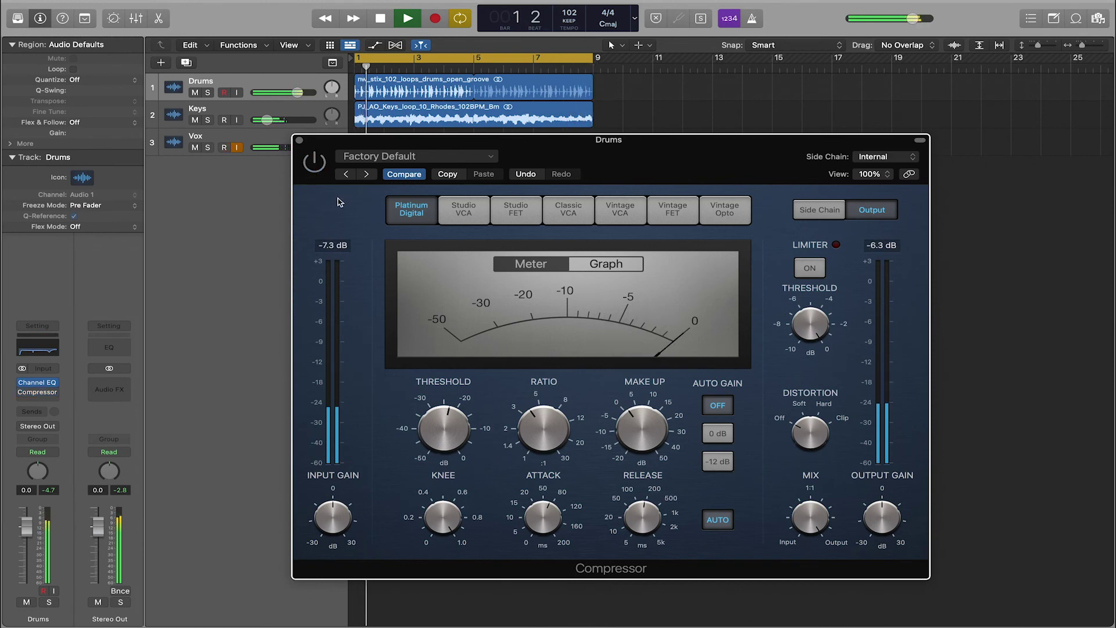
left_click(312, 169)
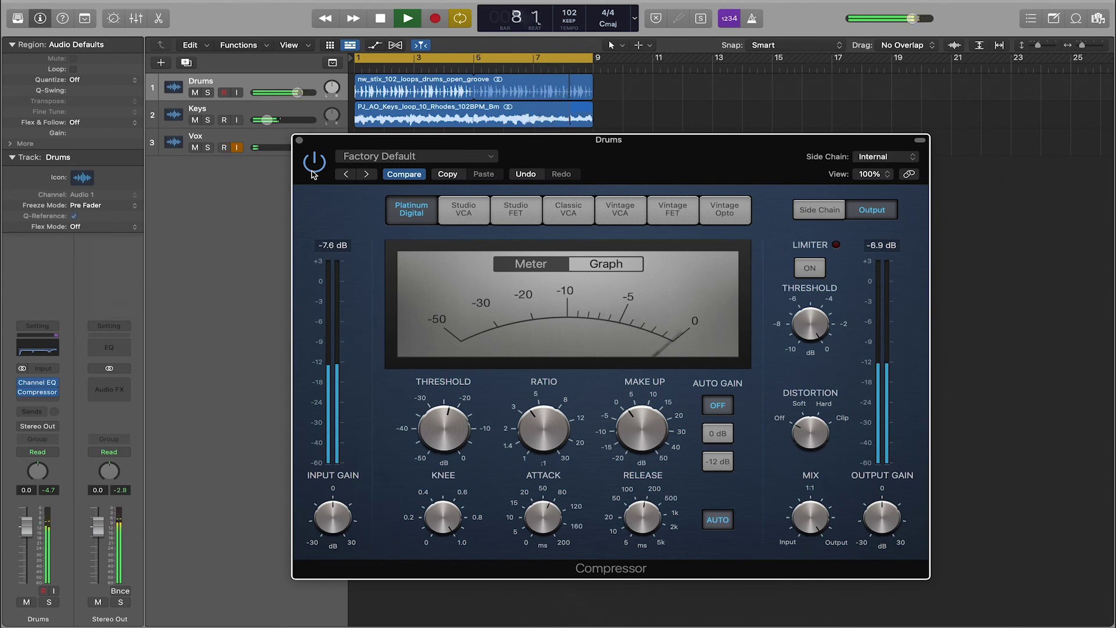
key("space")
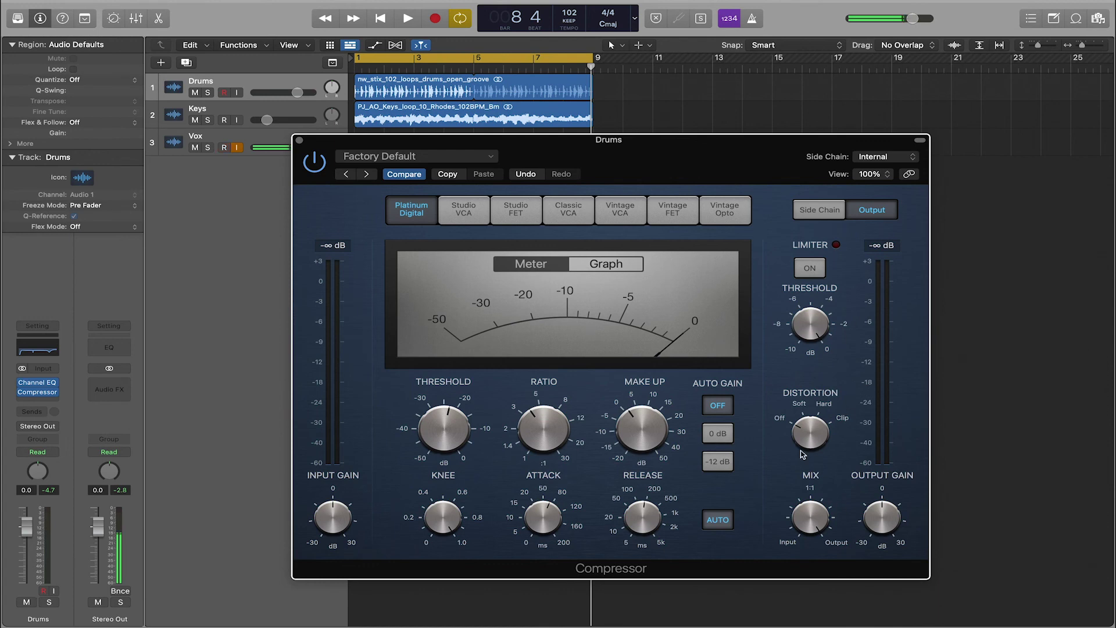
Step: Review the Compressor's limiter threshold, mix, threshold, ratio, make up, knee and release controls
mouse_move(815, 327)
mouse_move(813, 518)
left_click_drag(444, 416, 470, 401)
left_click_drag(561, 412, 562, 422)
mouse_move(660, 400)
mouse_move(645, 428)
mouse_move(480, 496)
mouse_move(640, 521)
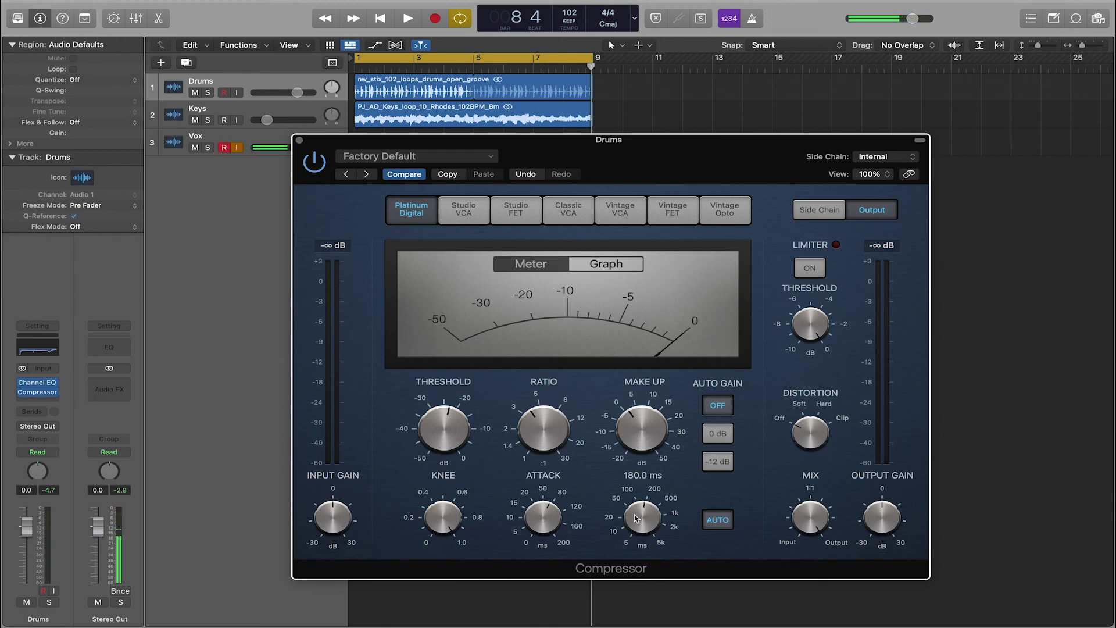